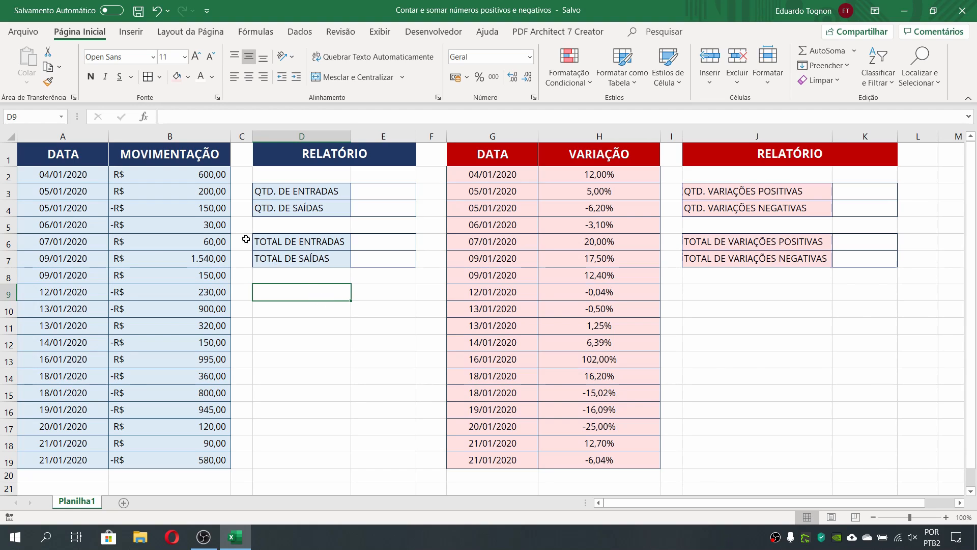
Step: Examine the positive and negative values in the MOVIMENTAÇÃO and VARIAÇÃO columns and the quantity rows of the blue RELATÓRIO
{"action": "left_click", "coordinate": [64, 136]}
{"action": "left_click", "coordinate": [147, 136]}
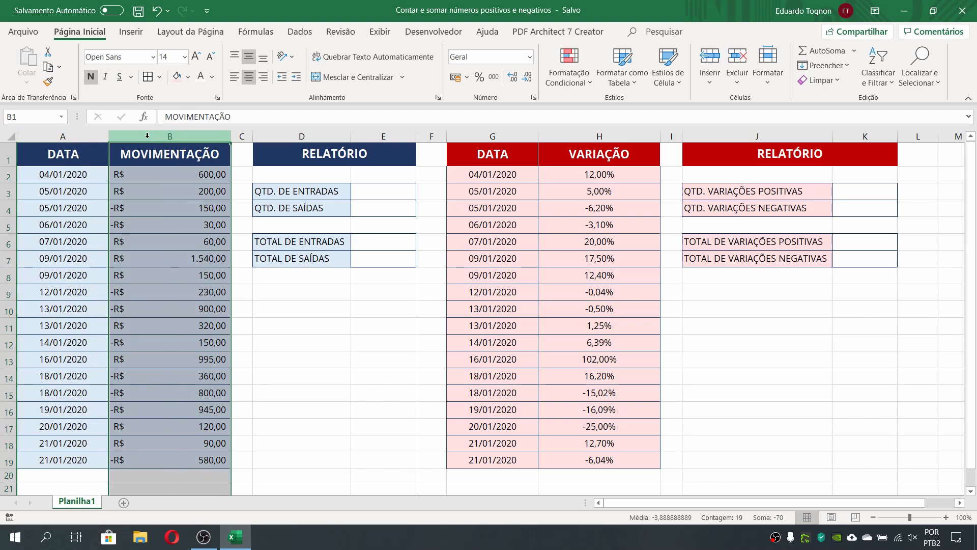
{"action": "left_click", "coordinate": [166, 174]}
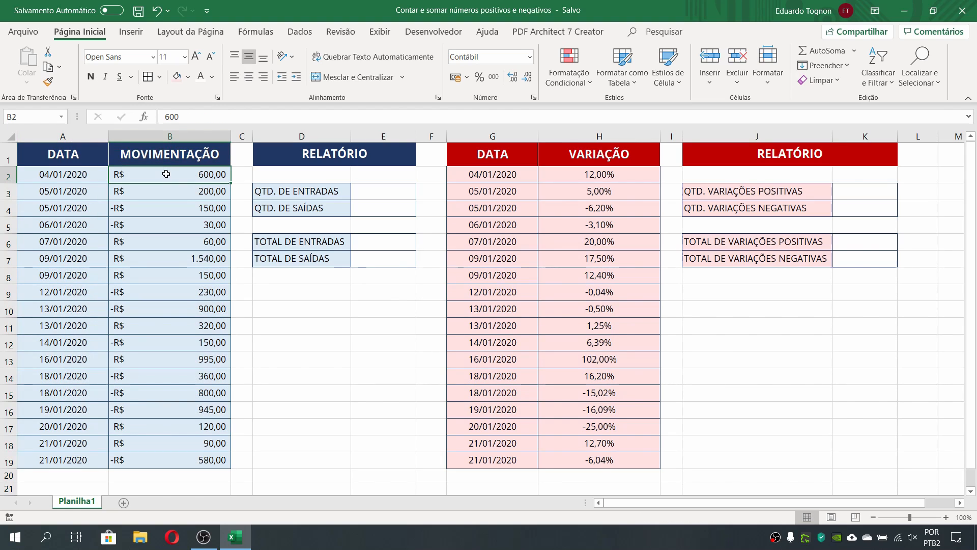
{"action": "left_click", "coordinate": [152, 203]}
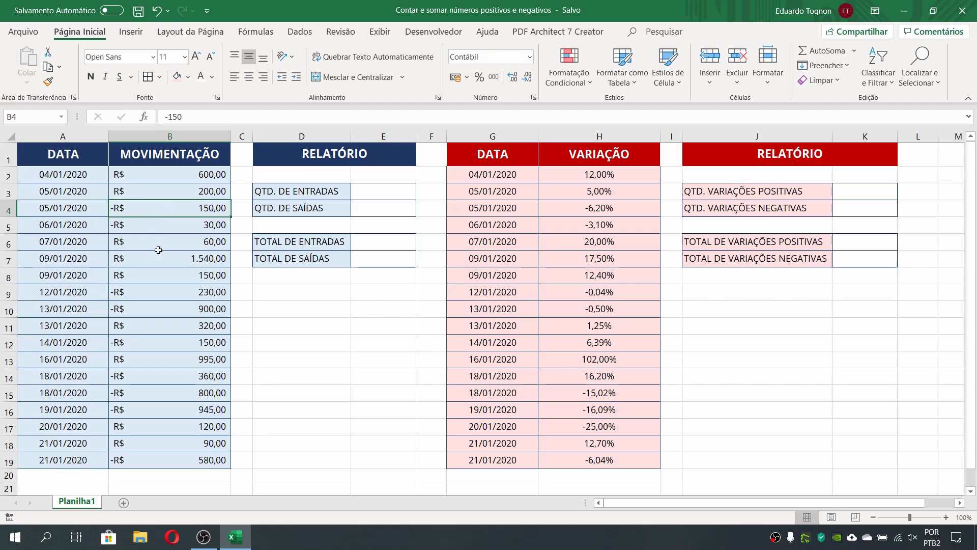
{"action": "key", "text": "Down"}
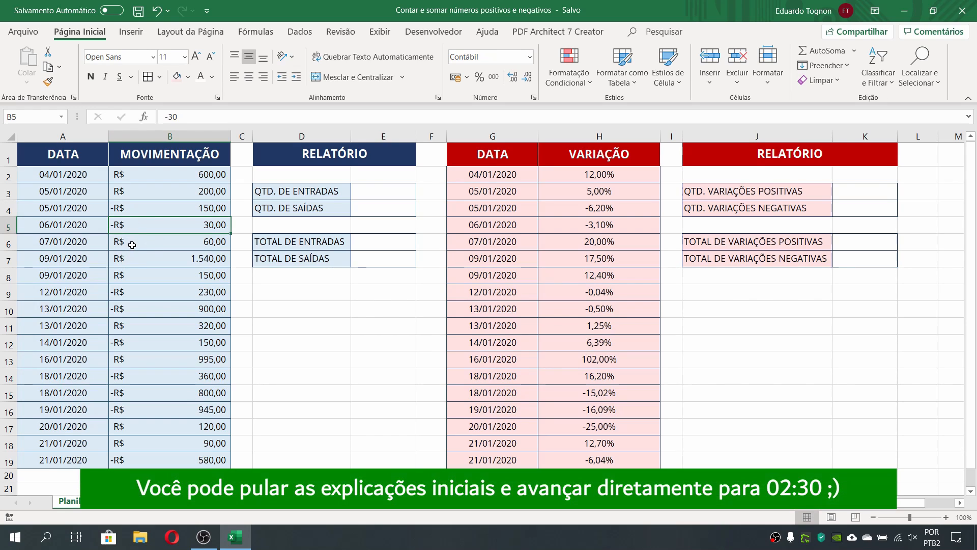
{"action": "left_click", "coordinate": [168, 308]}
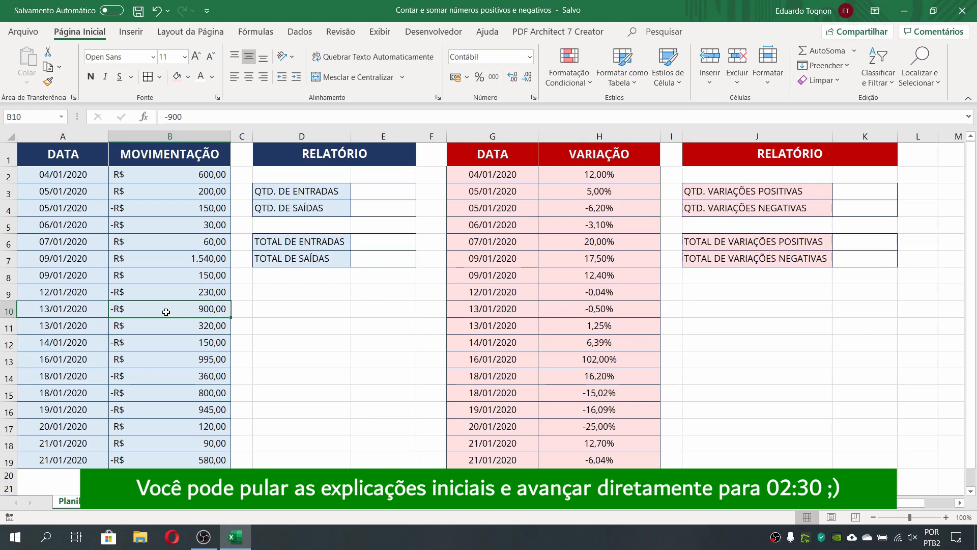
{"action": "left_click", "coordinate": [197, 174]}
{"action": "left_click", "coordinate": [175, 192]}
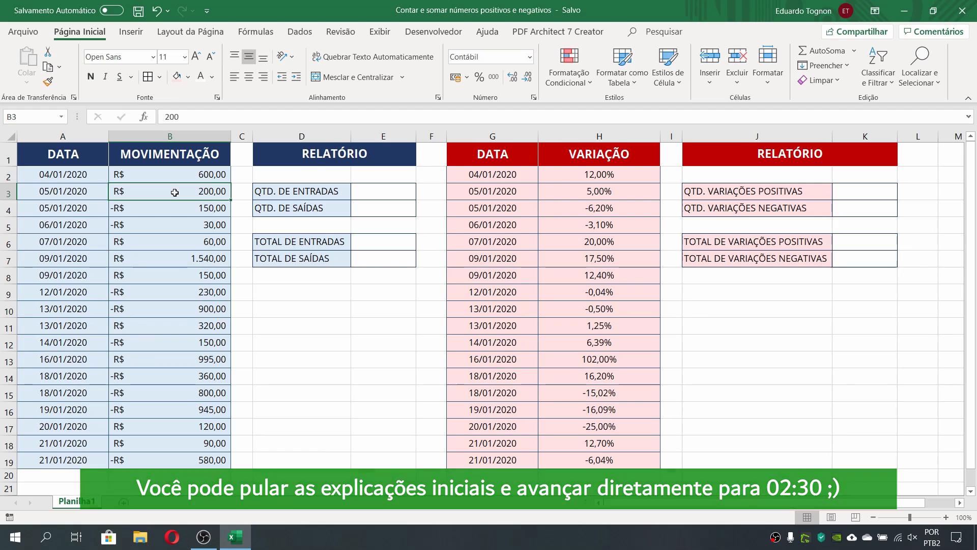
{"action": "left_click", "coordinate": [154, 208]}
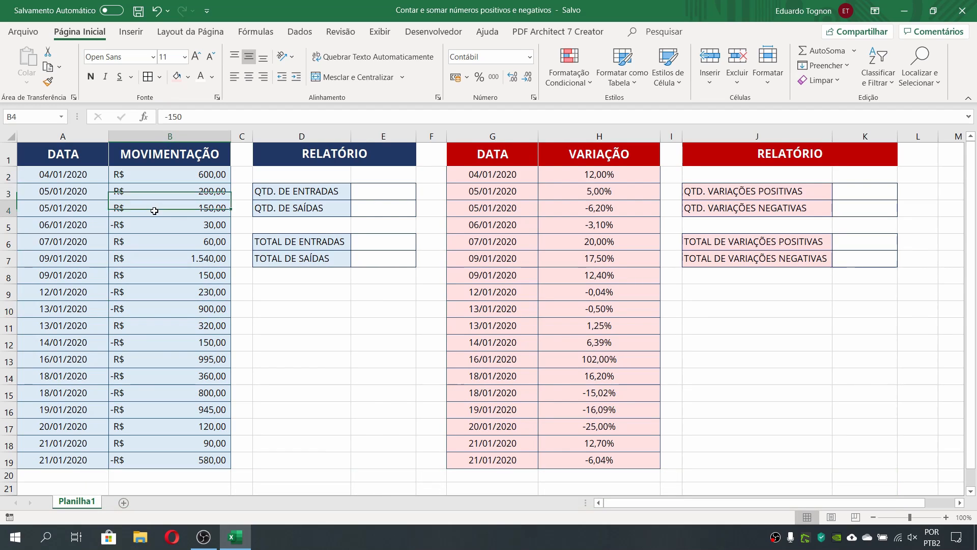
{"action": "left_click", "coordinate": [145, 224]}
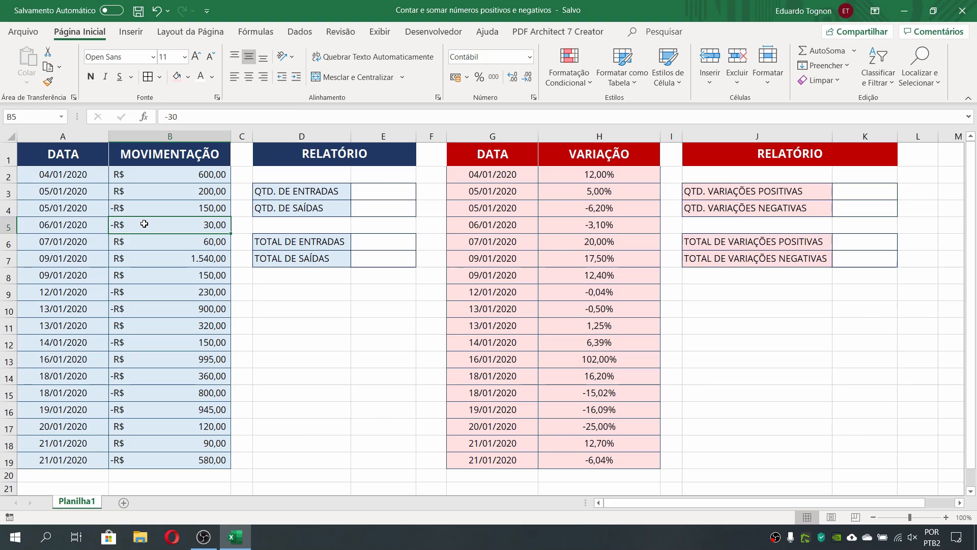
{"action": "left_click", "coordinate": [169, 185]}
{"action": "left_click", "coordinate": [174, 174]}
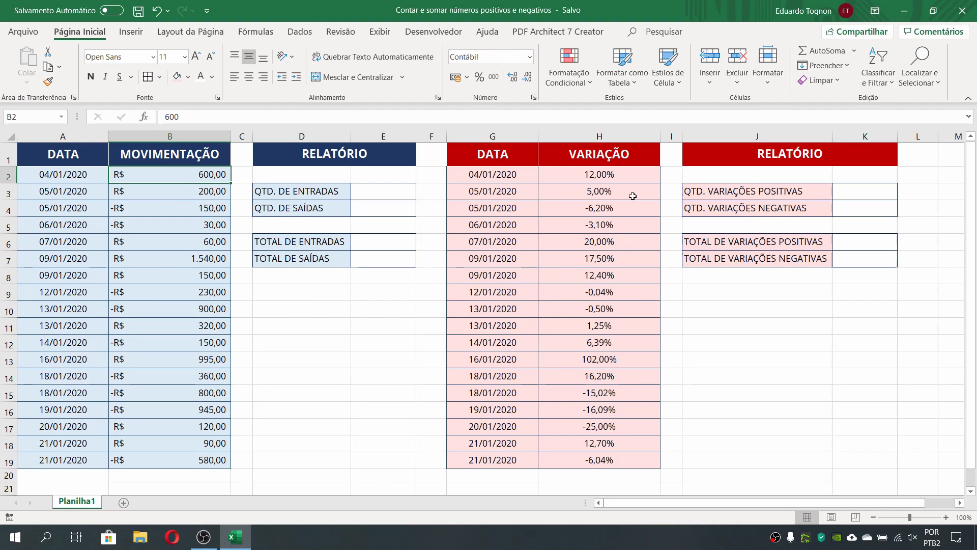
{"action": "left_click", "coordinate": [635, 175]}
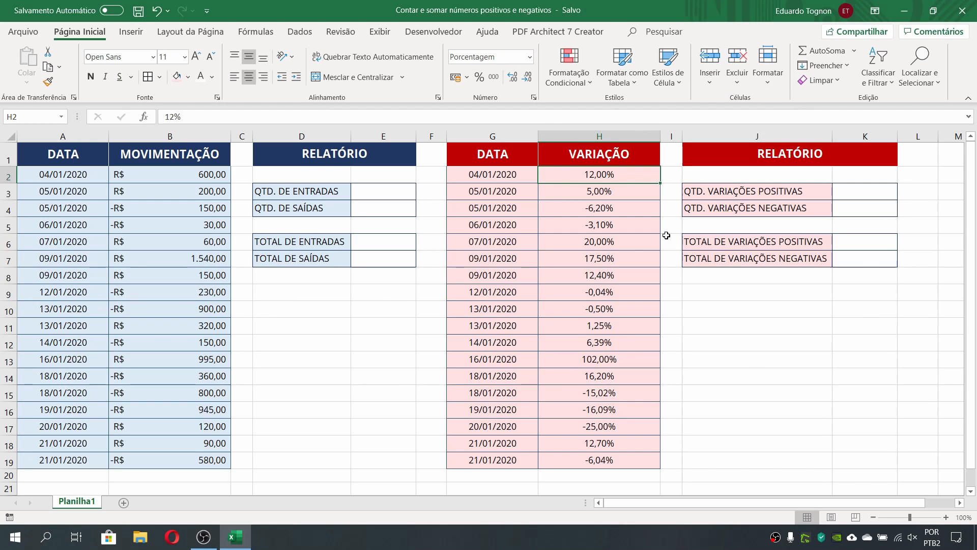
{"action": "left_click", "coordinate": [614, 188]}
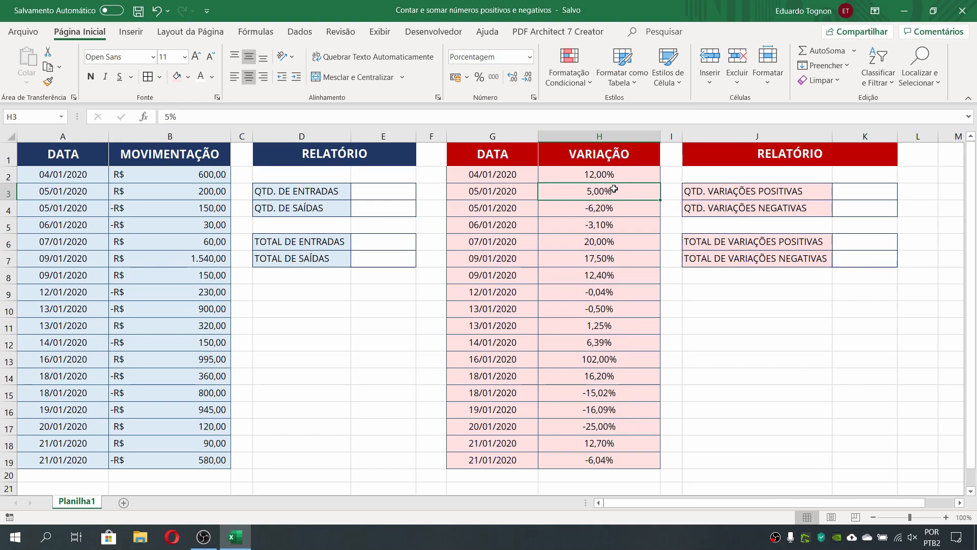
{"action": "left_click", "coordinate": [384, 190]}
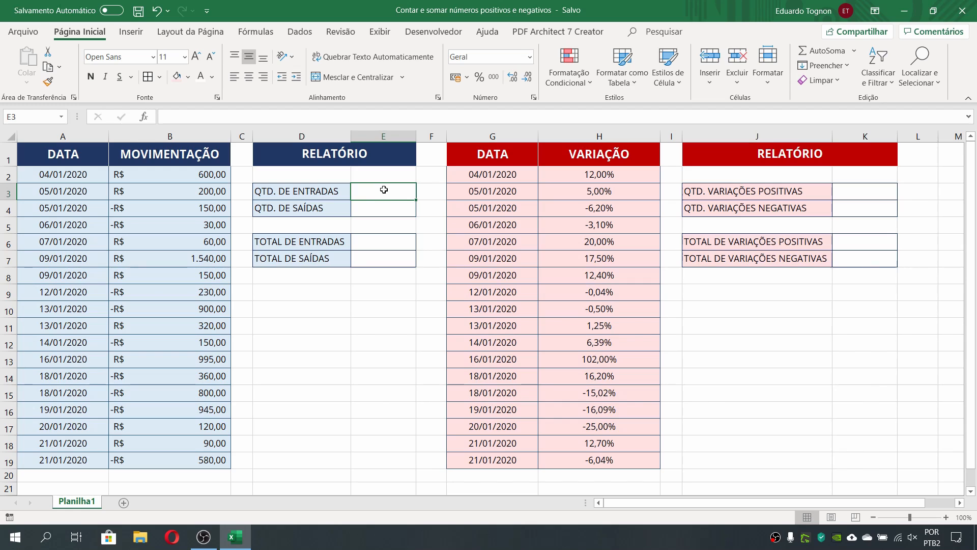
{"action": "left_click", "coordinate": [320, 194]}
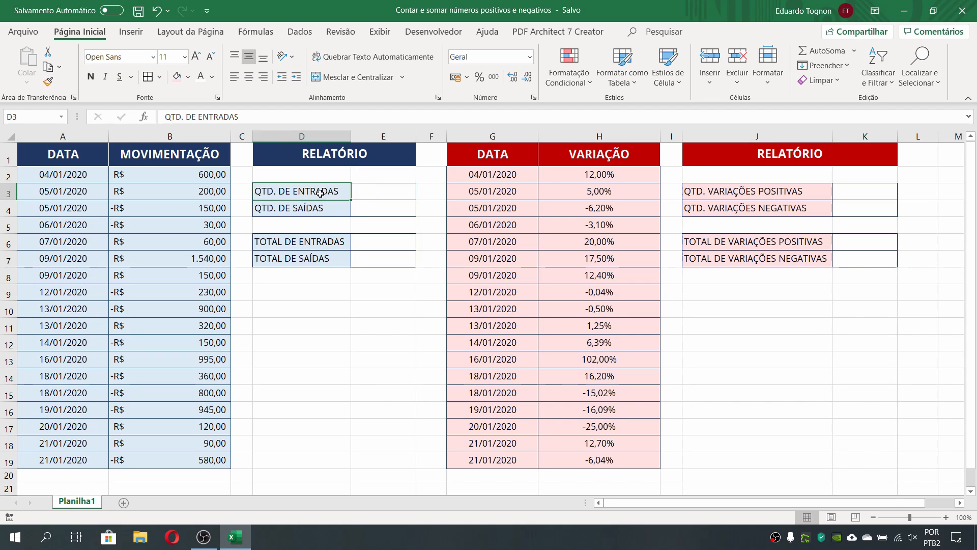
{"action": "left_click", "coordinate": [322, 216]}
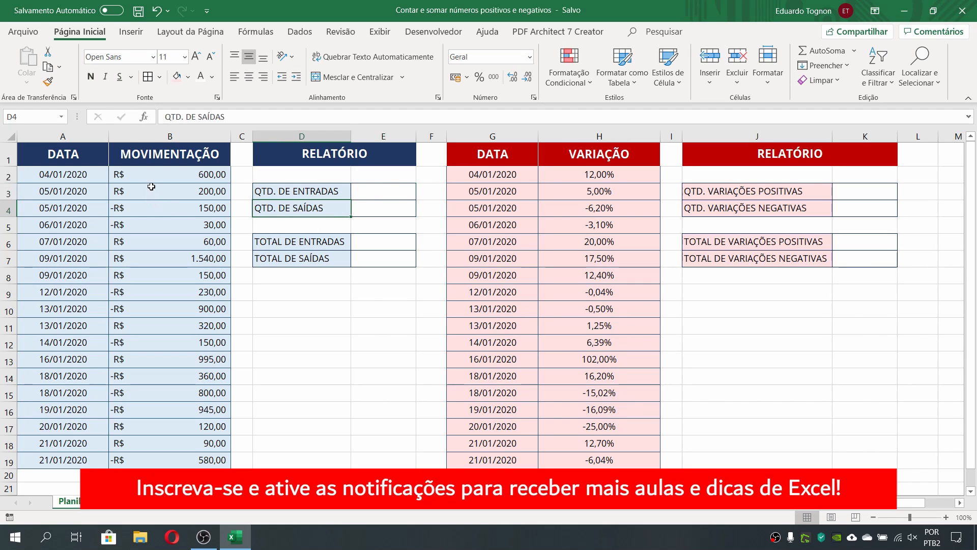
{"action": "left_click", "coordinate": [376, 195]}
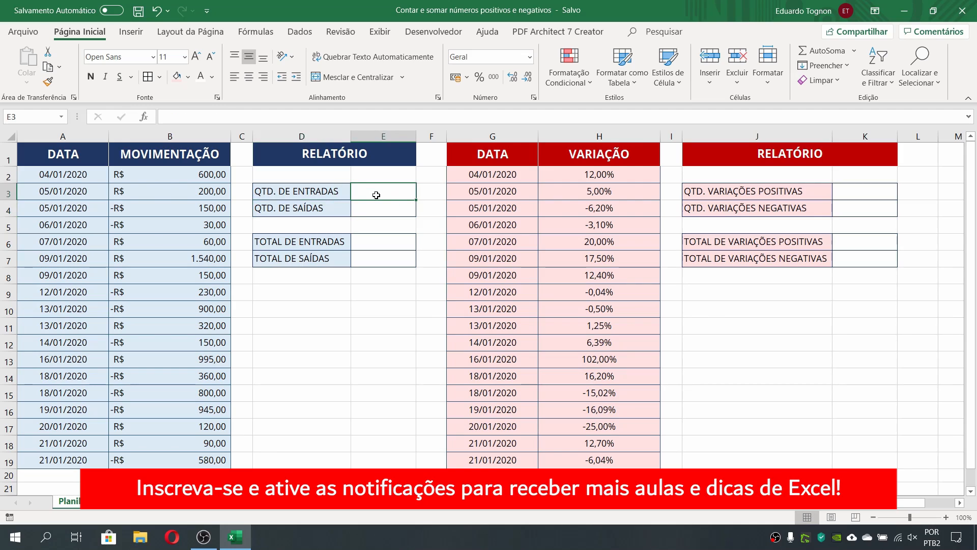
{"action": "left_click", "coordinate": [366, 206]}
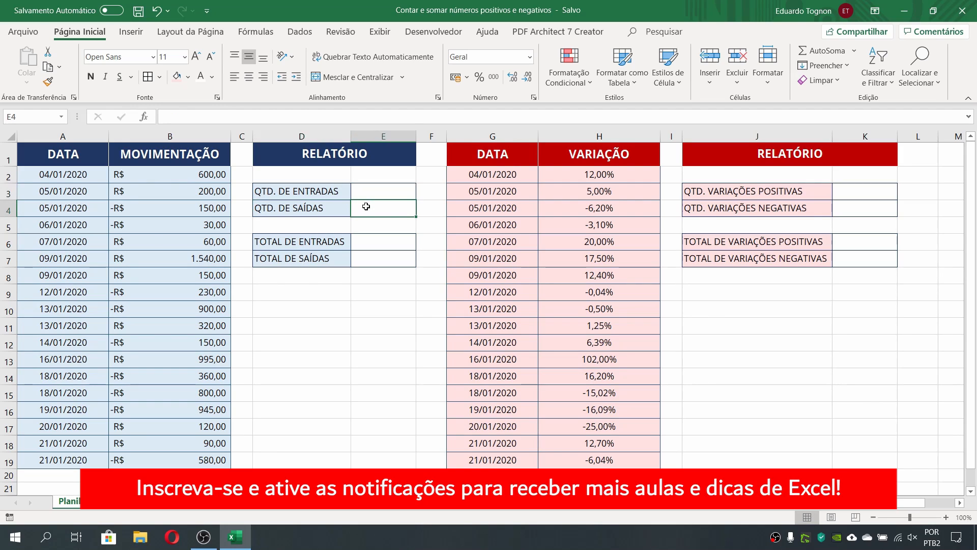
Step: Count the positive MOVIMENTAÇÃO values in E3, beside QTD. DE ENTRADAS, with the formula =CONT.SES(B2:B19;">0")
{"action": "left_click", "coordinate": [376, 193]}
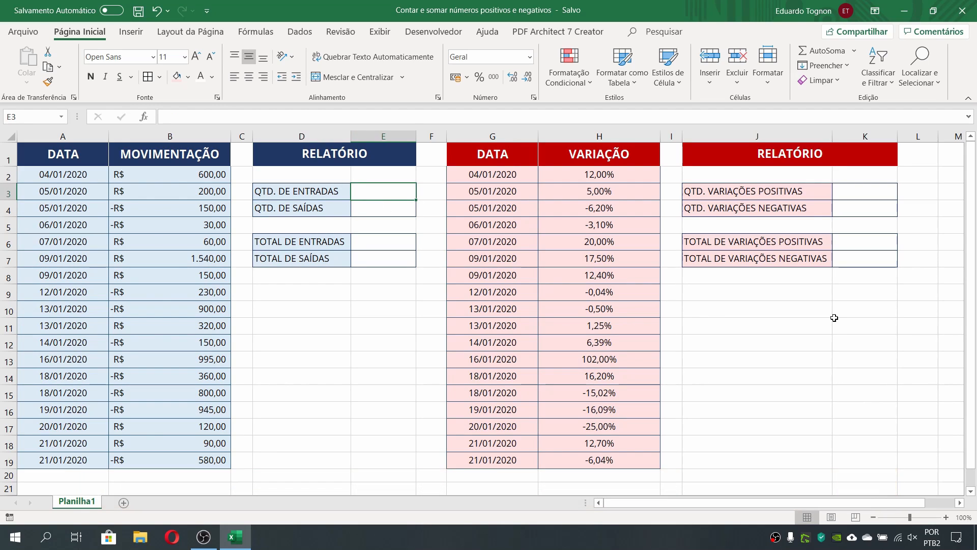
{"action": "key", "text": "F2"}
{"action": "type", "text": "=con"}
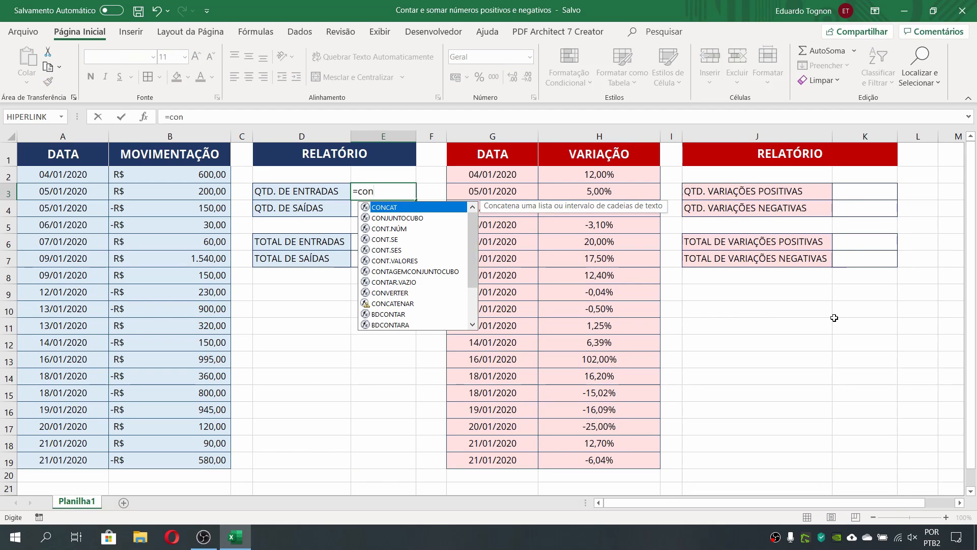
{"action": "type", "text": "t."}
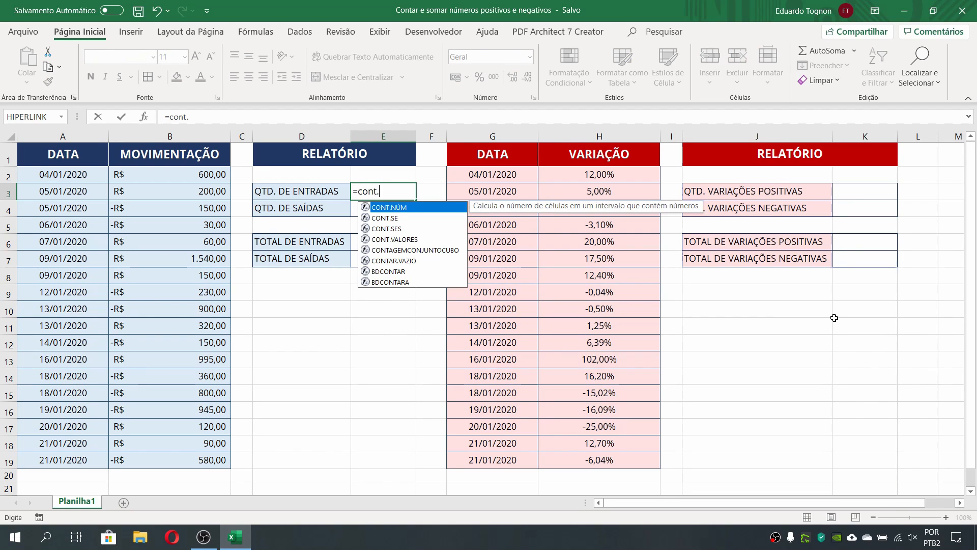
{"action": "type", "text": "ses"}
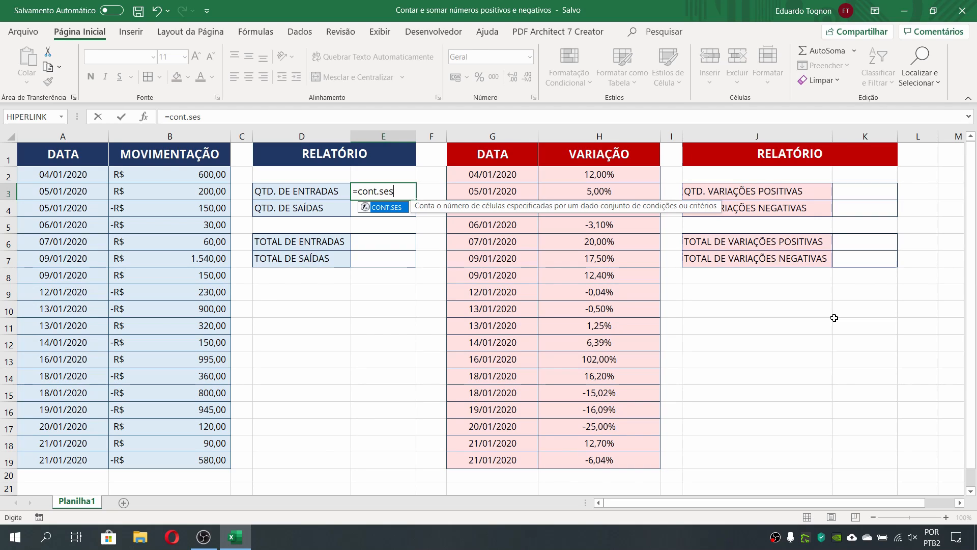
{"action": "type", "text": "("}
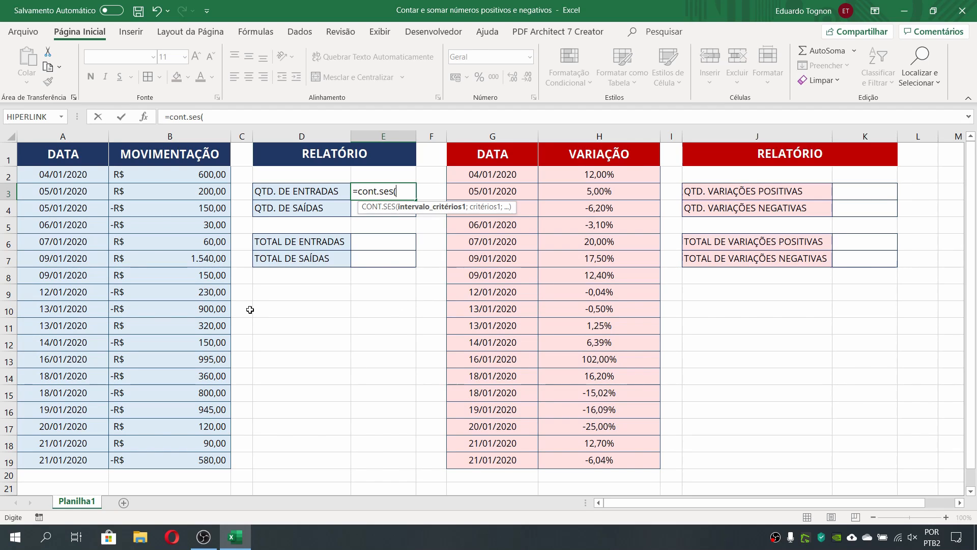
{"action": "left_click_drag", "start_coordinate": [173, 182], "coordinate": [181, 464]}
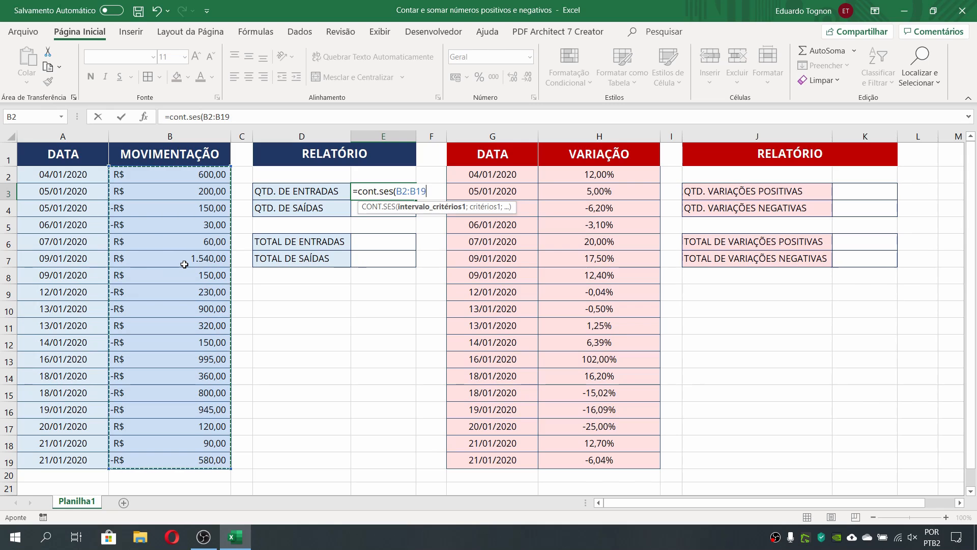
{"action": "type", "text": ";"}
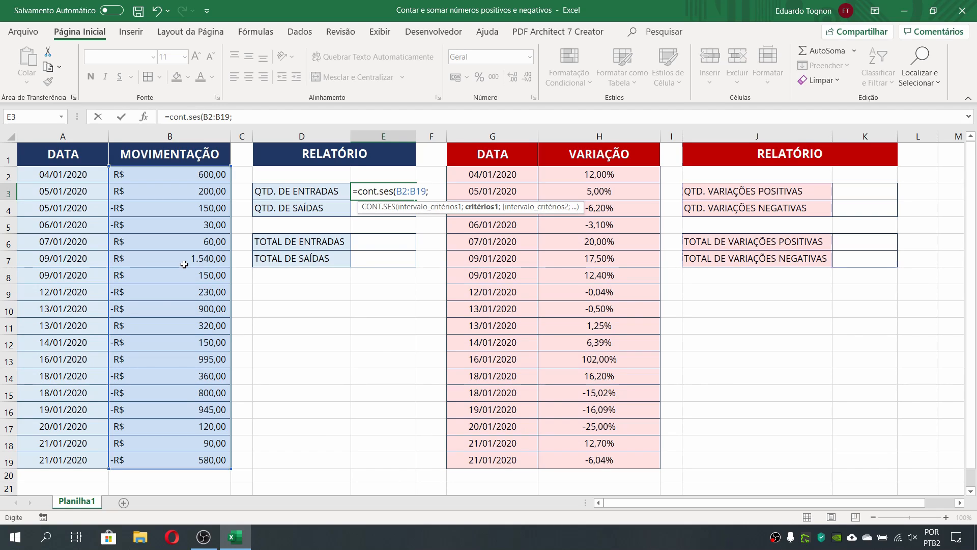
{"action": "type", "text": "\">0"}
{"action": "type", "text": "\""}
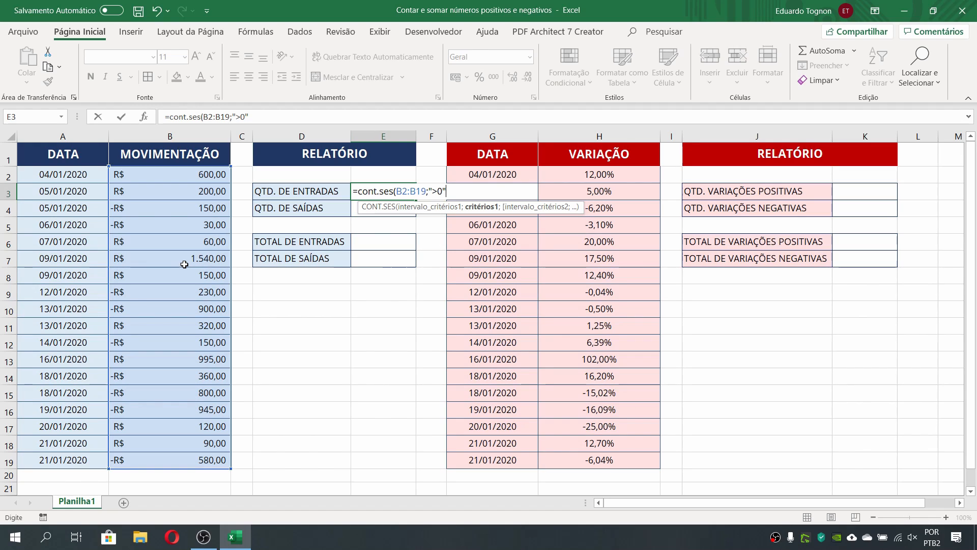
{"action": "type", "text": ")"}
{"action": "key", "text": "ctrl+Return"}
{"action": "key", "text": "Return"}
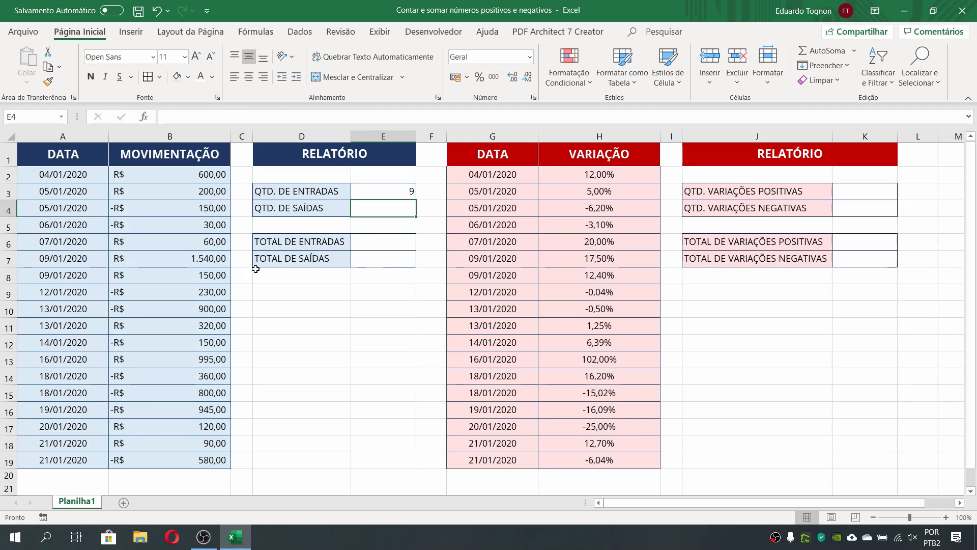
Step: Change the criterion of the CONT.SES formula in E3 to ">=0" so that zero values are also counted
{"action": "left_click", "coordinate": [397, 187]}
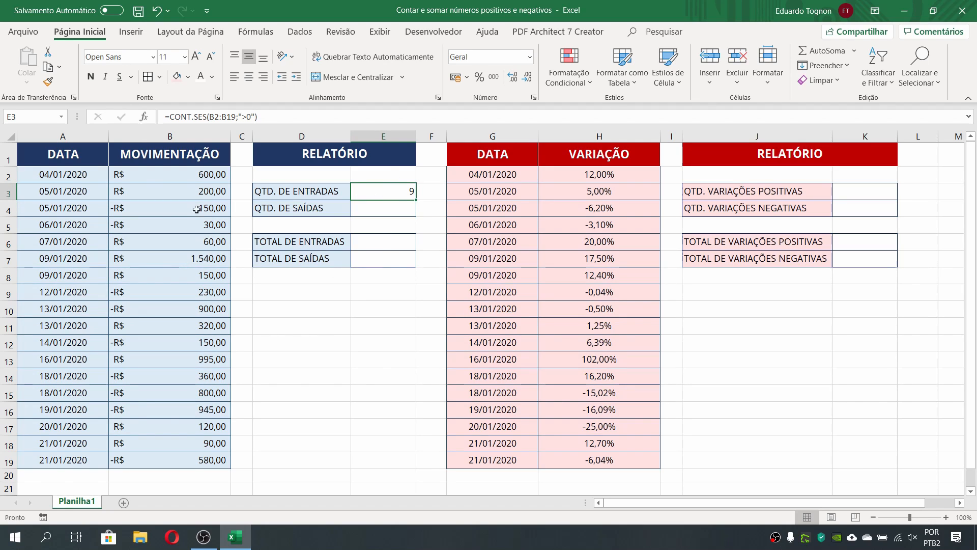
{"action": "double_click", "coordinate": [383, 192]}
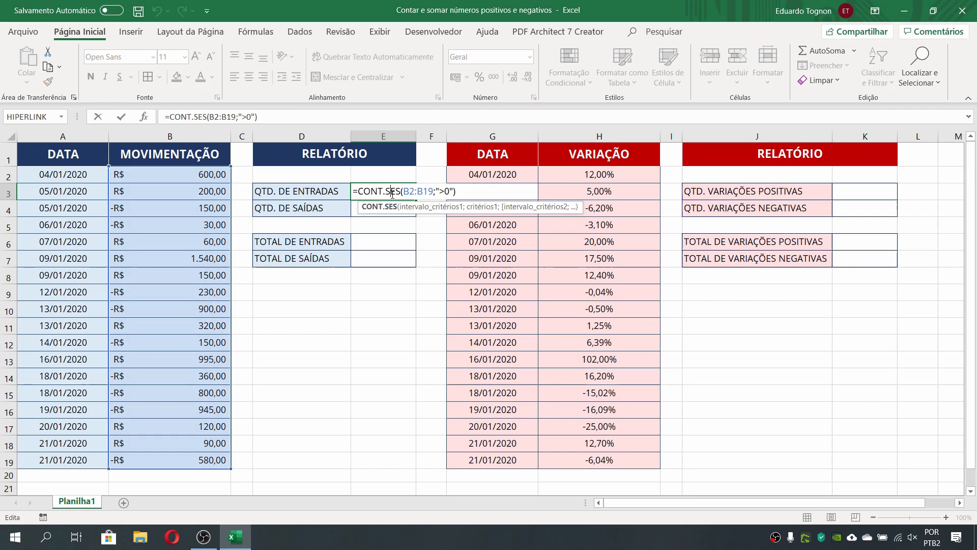
{"action": "left_click", "coordinate": [470, 193]}
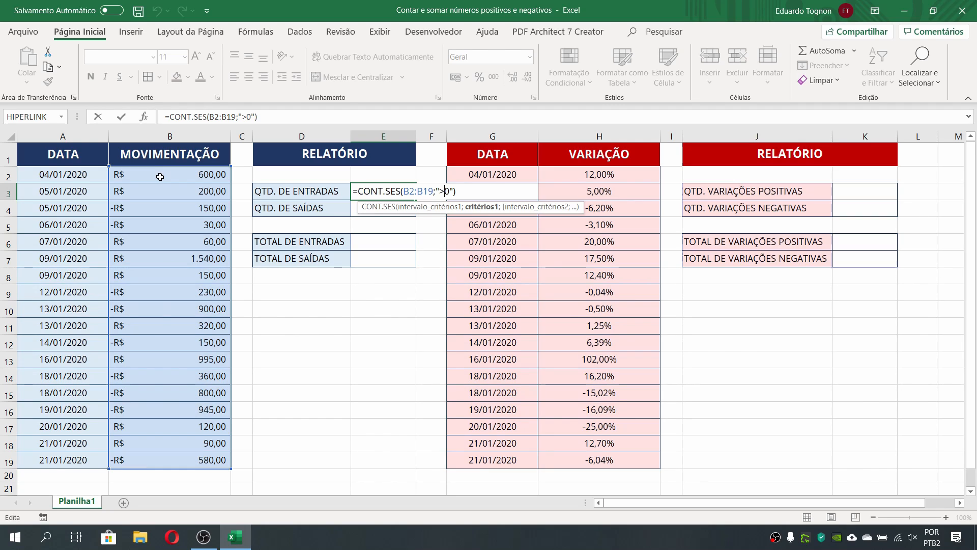
{"action": "key", "text": "Left"}
{"action": "key", "text": "Left"}
{"action": "key", "text": "Left"}
{"action": "type", "text": "="}
{"action": "key", "text": "Return"}
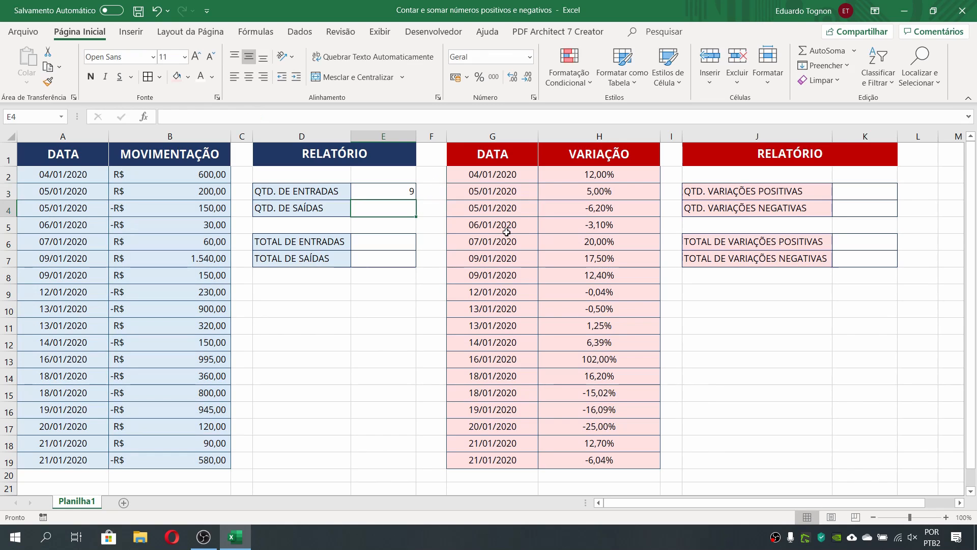
{"action": "left_click", "coordinate": [402, 190]}
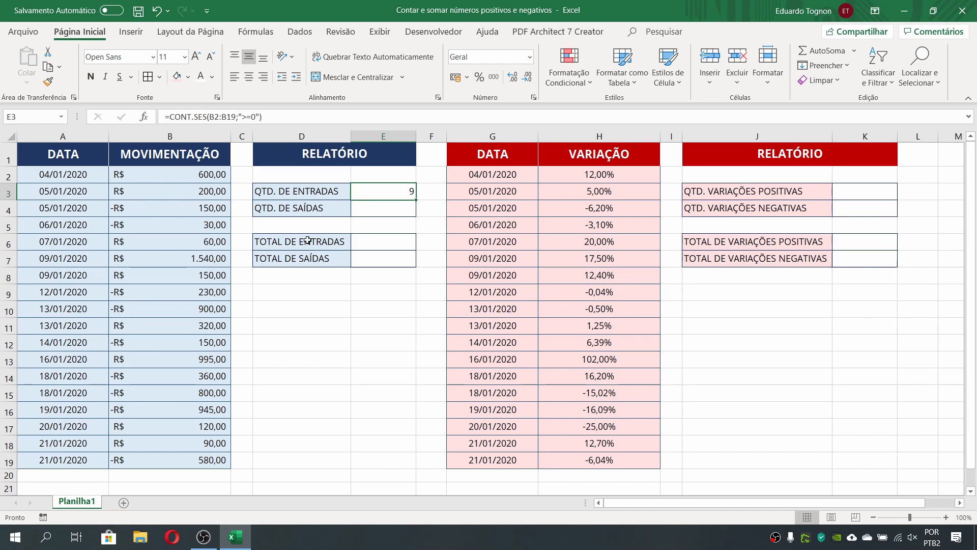
Step: Set the 12/01/2020 MOVIMENTAÇÃO value in B9 to 0 and check the QTD. DE ENTRADAS count in E3
{"action": "left_click", "coordinate": [185, 282]}
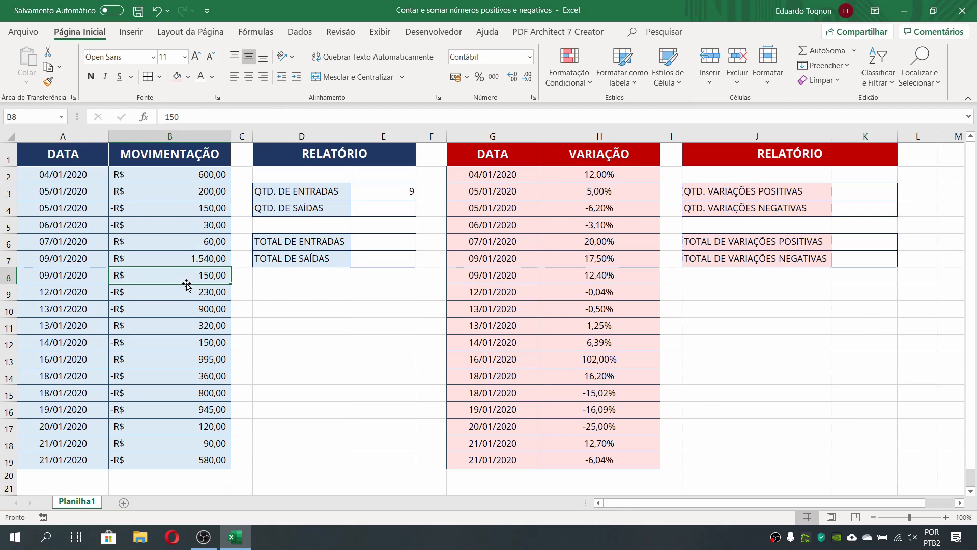
{"action": "left_click", "coordinate": [183, 295]}
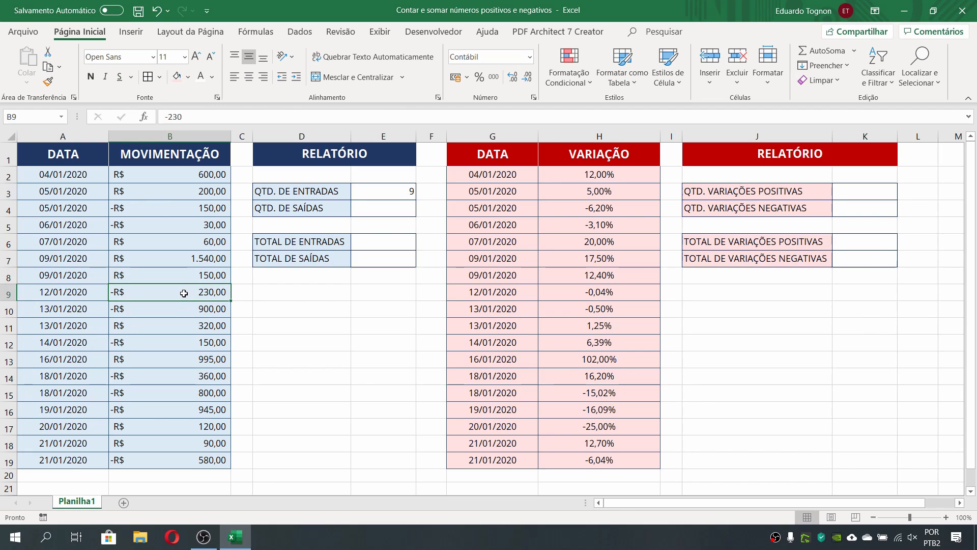
{"action": "type", "text": "0"}
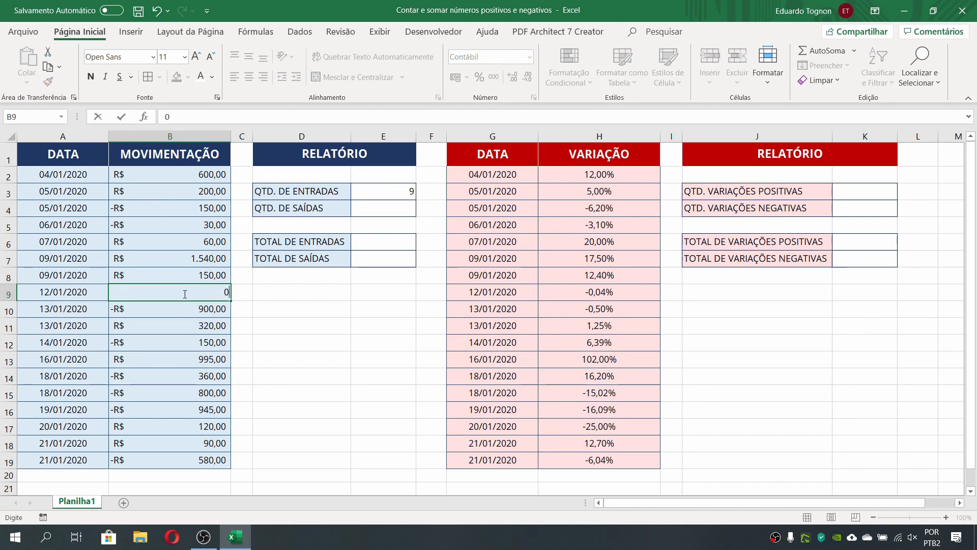
{"action": "key", "text": "Return"}
{"action": "left_click", "coordinate": [377, 191]}
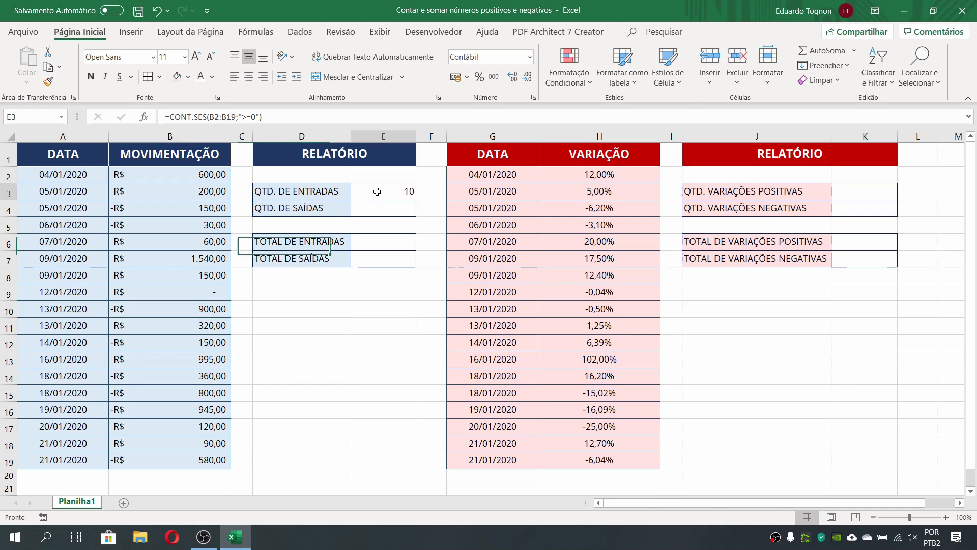
{"action": "left_click", "coordinate": [170, 291]}
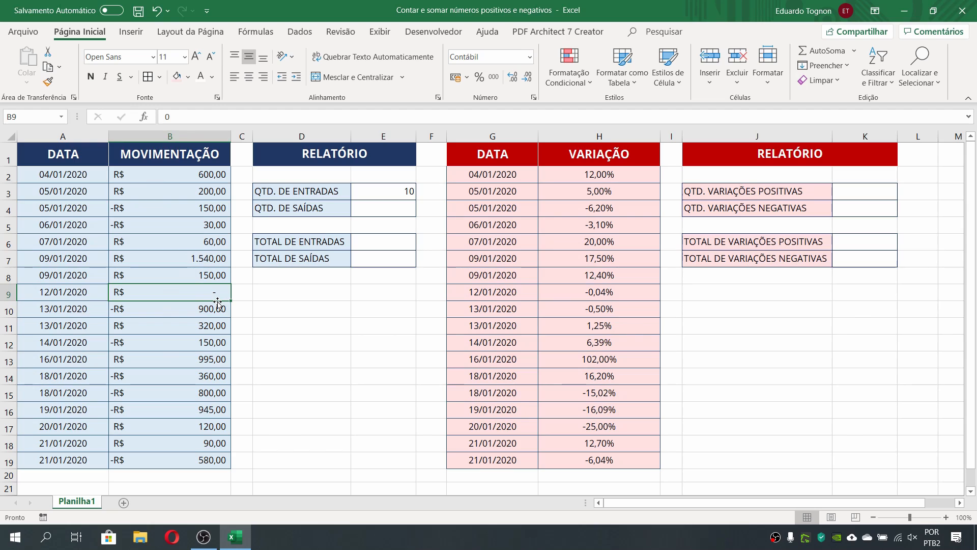
Step: Change the criterion of the CONT.SES formula in E3 to "=0" so that only zero values are counted
{"action": "left_click", "coordinate": [407, 192]}
{"action": "double_click", "coordinate": [399, 193]}
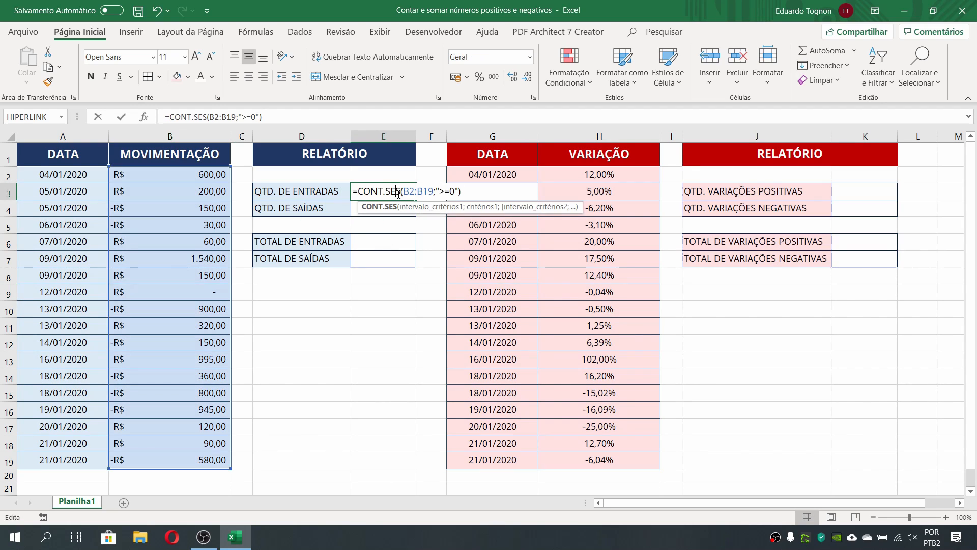
{"action": "left_click", "coordinate": [525, 196]}
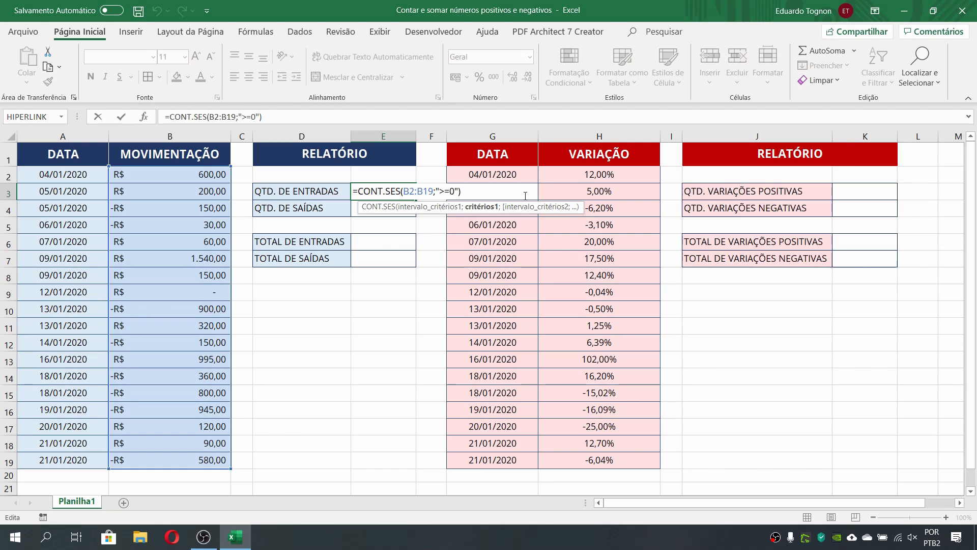
{"action": "key", "text": "Left"}
{"action": "key", "text": "Left"}
{"action": "key", "text": "Left"}
{"action": "key", "text": "Left"}
{"action": "key", "text": "BackSpace"}
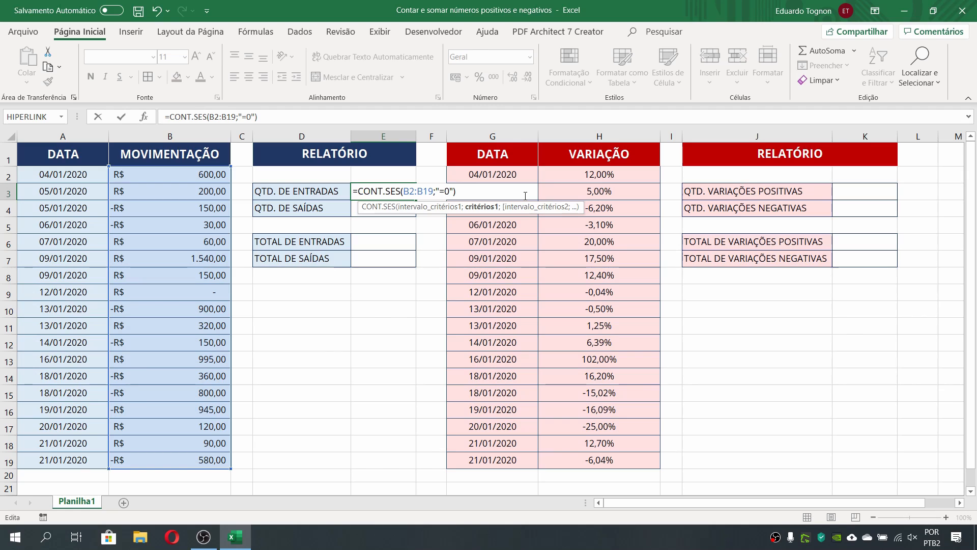
{"action": "key", "text": "Return"}
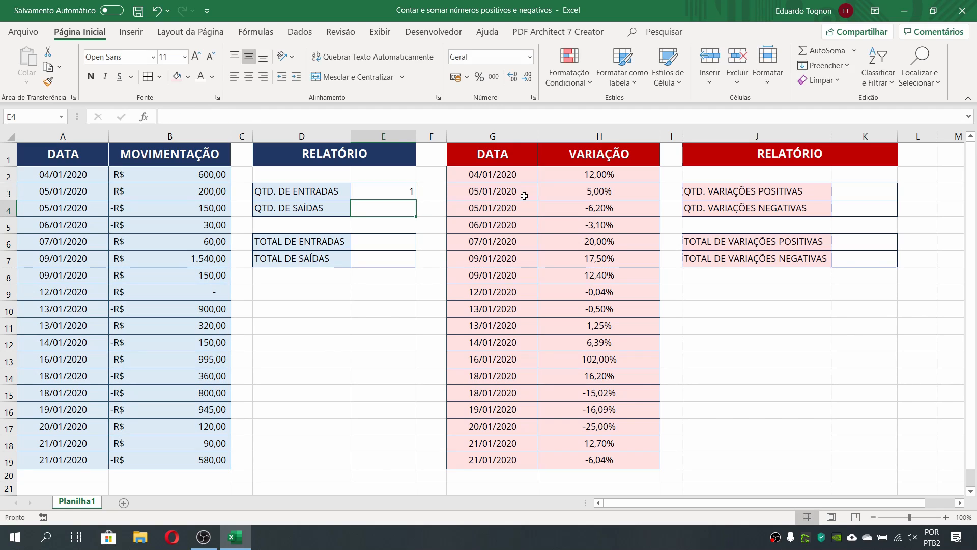
{"action": "left_click", "coordinate": [396, 188]}
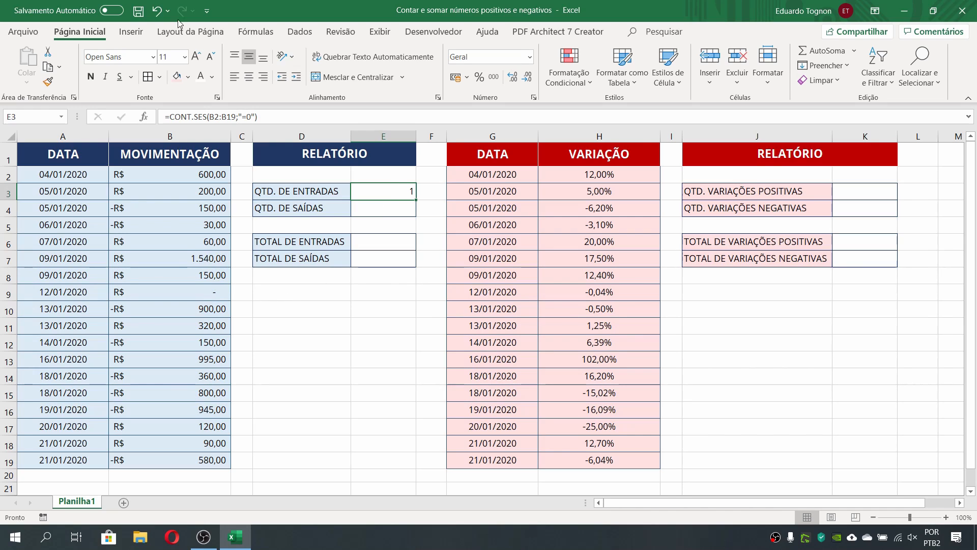
Step: Undo the last two changes, in E3 and B9, and set the criterion of the CONT.SES formula in E3 to ">0"
{"action": "left_click", "coordinate": [156, 11]}
{"action": "left_click", "coordinate": [156, 11]}
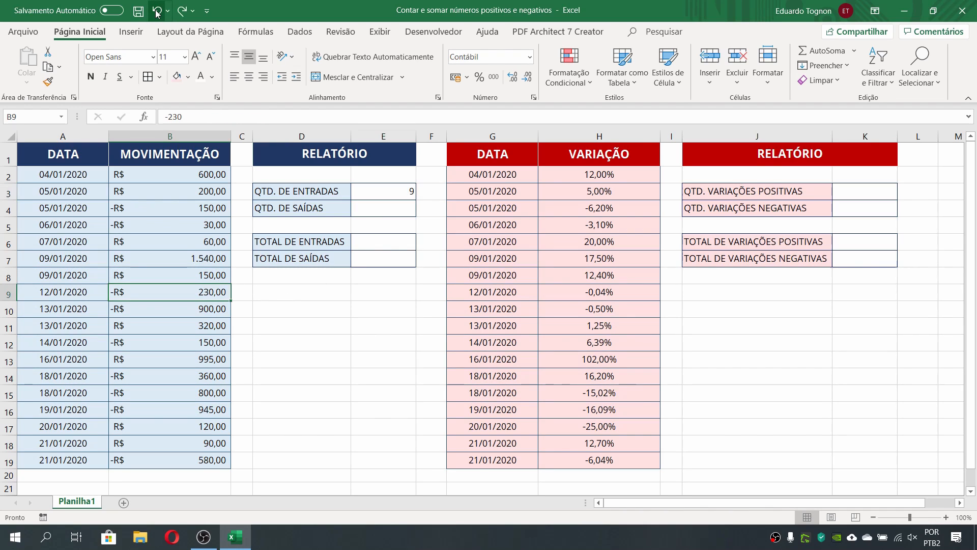
{"action": "left_click", "coordinate": [387, 188]}
{"action": "double_click", "coordinate": [382, 187]}
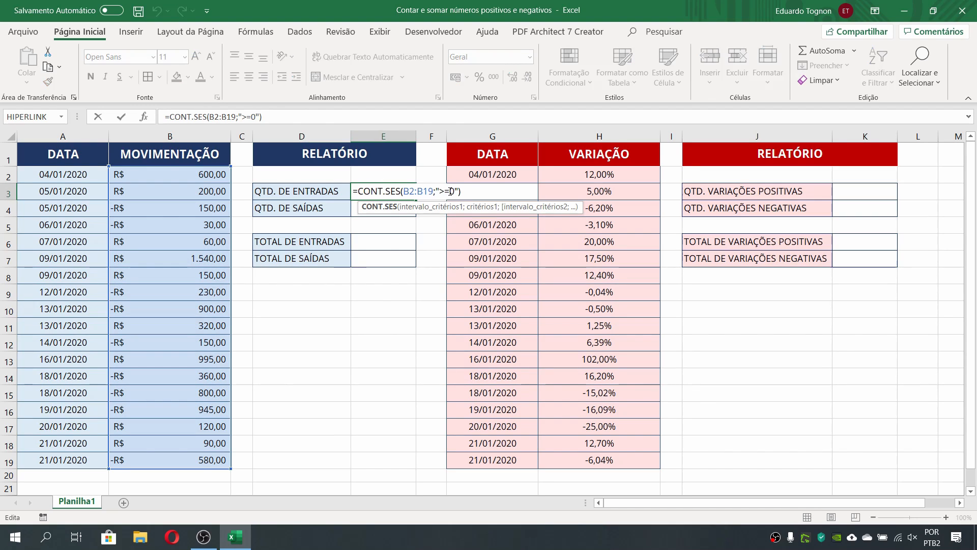
{"action": "left_click", "coordinate": [447, 191]}
{"action": "key", "text": "Delete"}
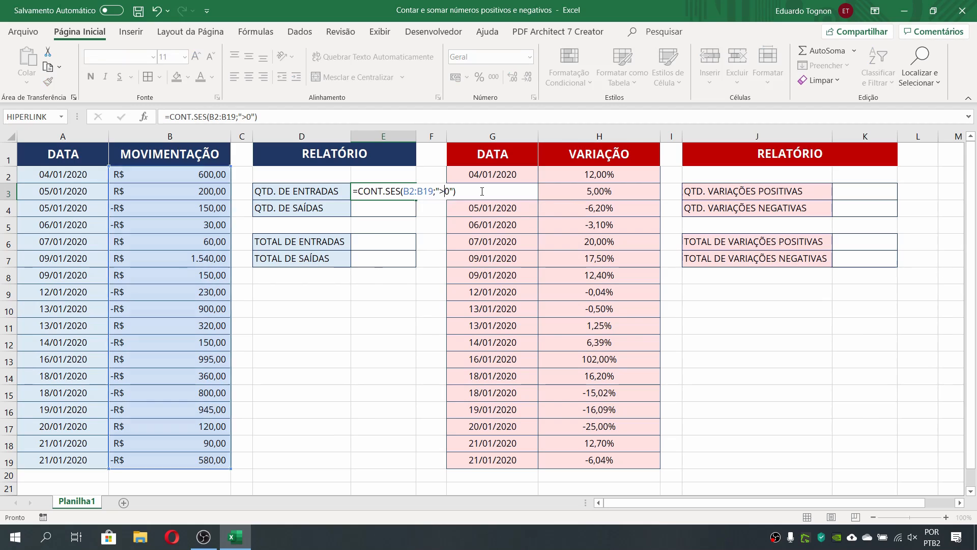
{"action": "key", "text": "Return"}
{"action": "left_click", "coordinate": [387, 195]}
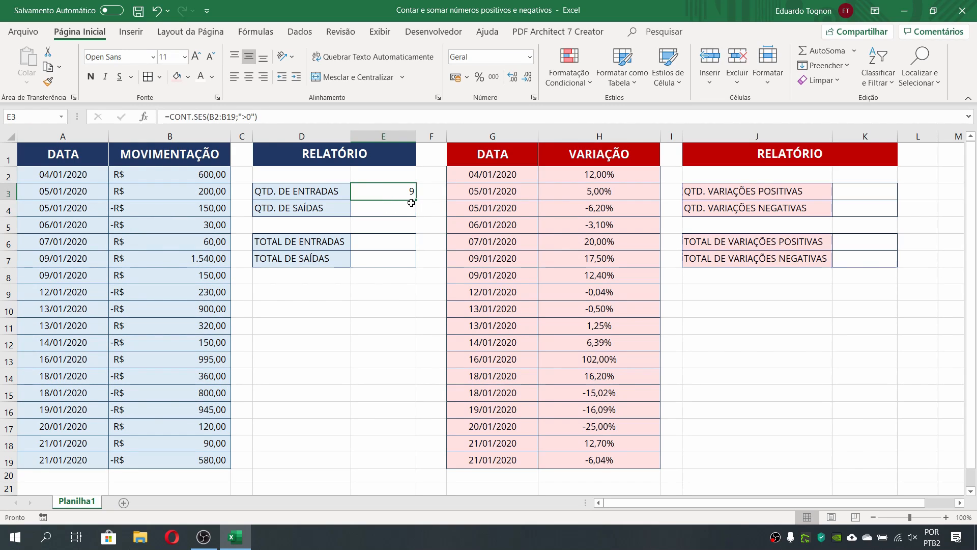
Step: Count the negative MOVIMENTAÇÃO values in E4, beside QTD. DE SAÍDAS, with the formula =CONT.SES(B2:B19;"<0")
{"action": "left_click", "coordinate": [404, 210]}
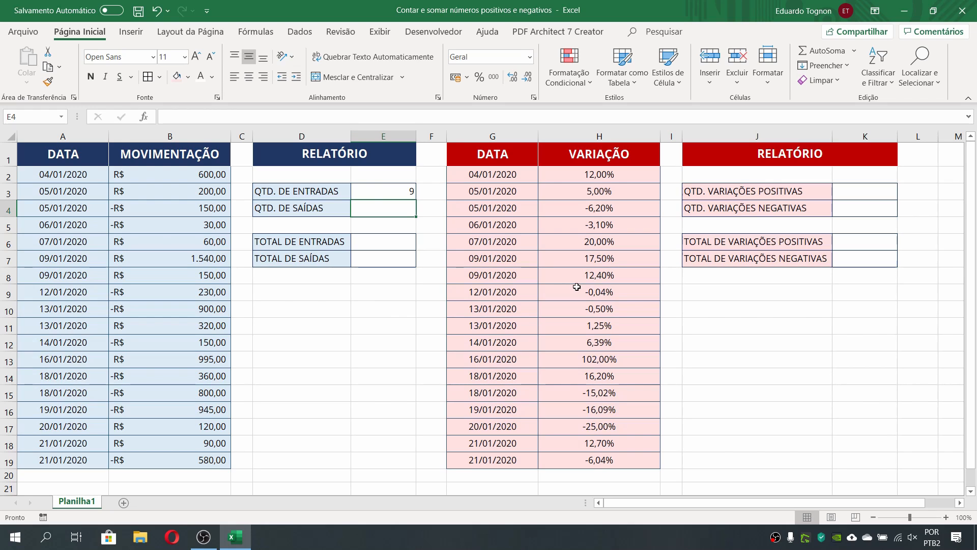
{"action": "type", "text": "=con"}
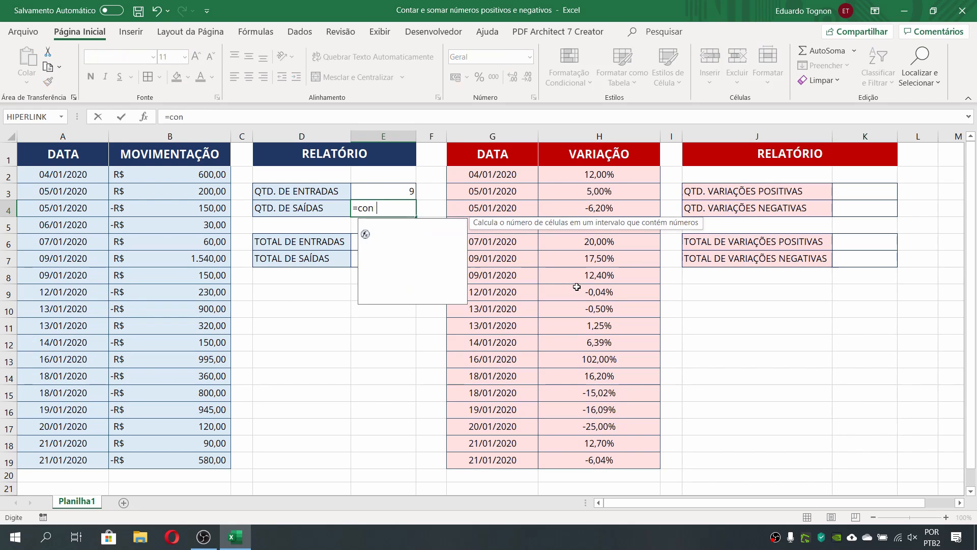
{"action": "type", "text": "t.ses("}
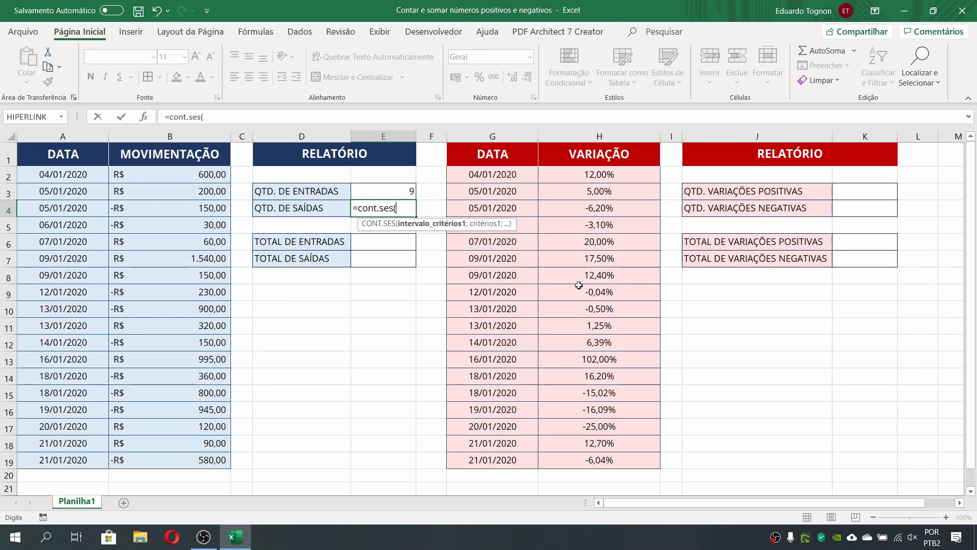
{"action": "left_click_drag", "start_coordinate": [178, 176], "coordinate": [216, 459]}
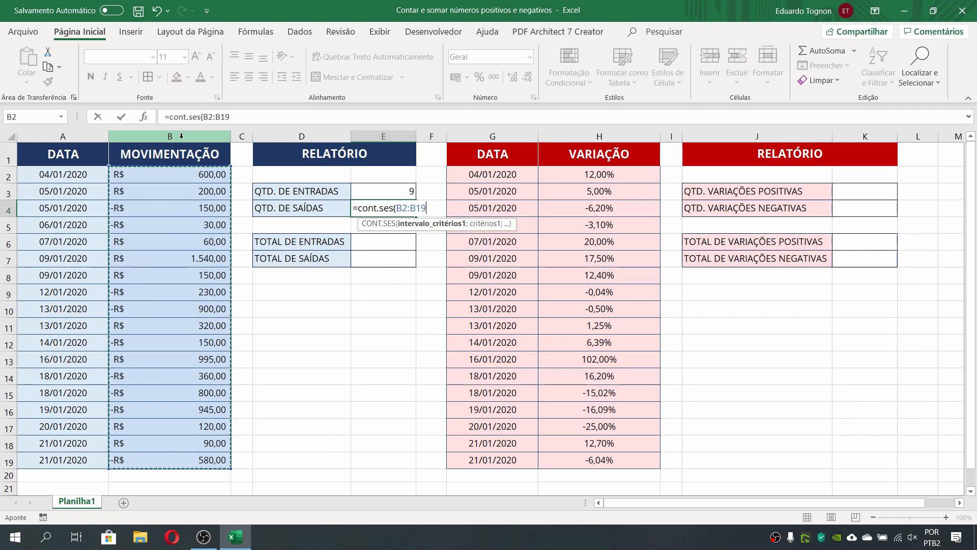
{"action": "type", "text": ";"}
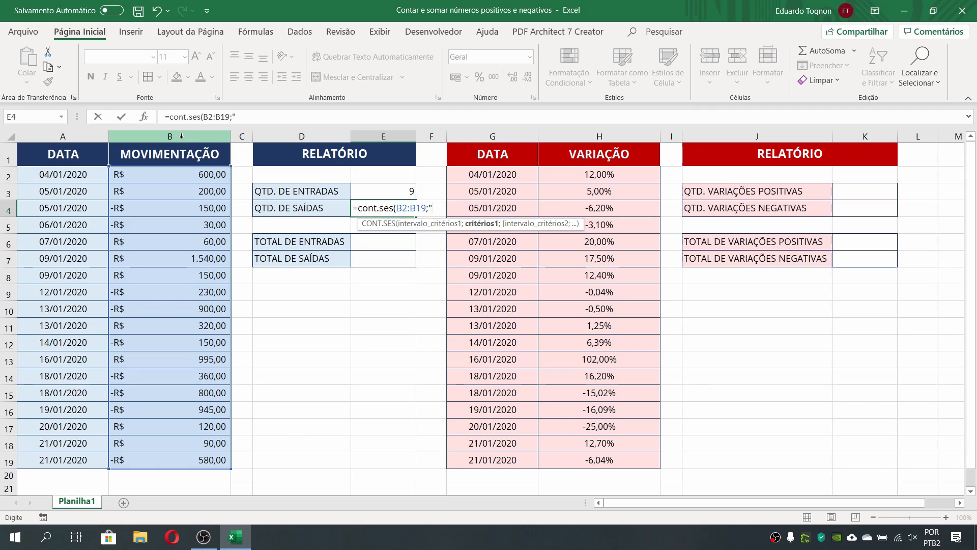
{"action": "type", "text": "<0"}
{"action": "type", "text": "\")"}
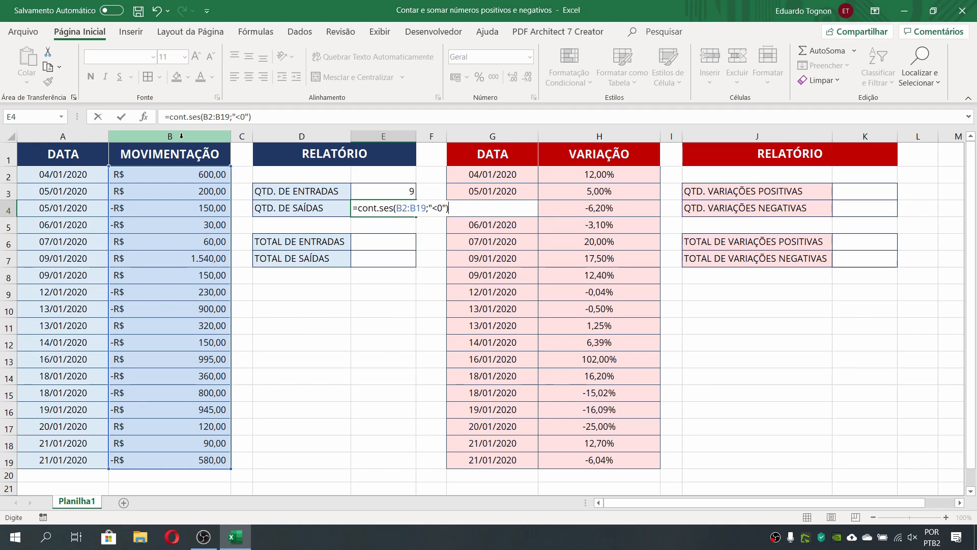
{"action": "key", "text": "Return"}
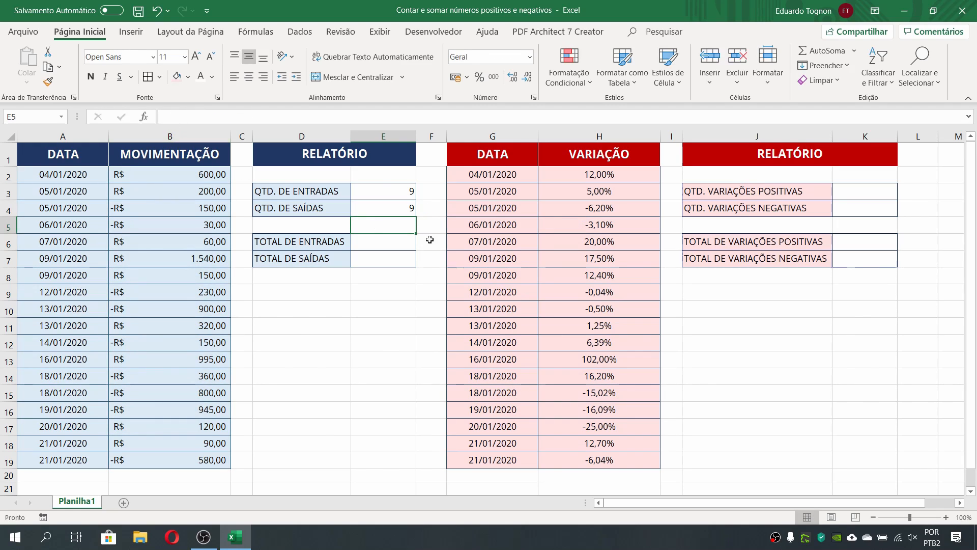
{"action": "left_click", "coordinate": [408, 212]}
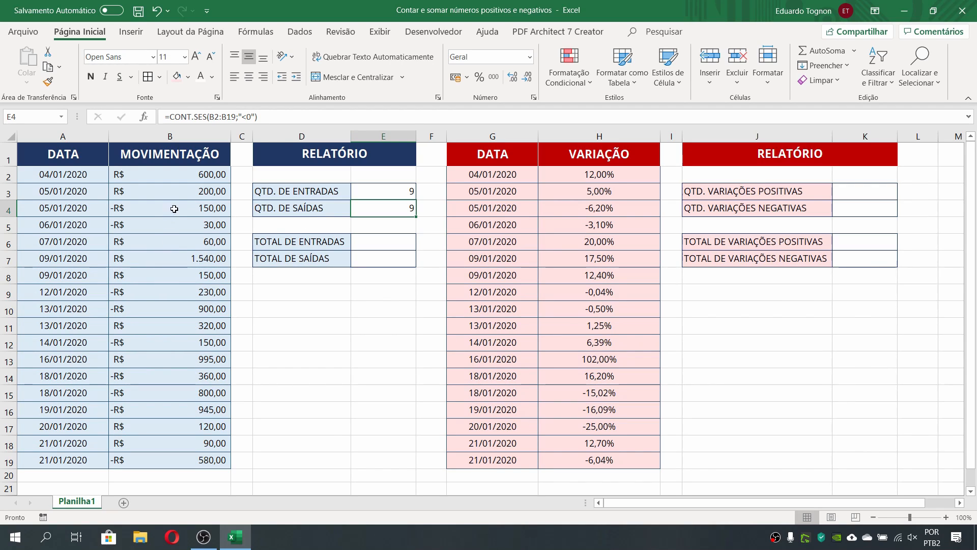
Step: Set the 05/01/2020 MOVIMENTAÇÃO value in B3 to -36 and check the counts in E3 and E4
{"action": "left_click", "coordinate": [183, 193]}
{"action": "type", "text": "-36"}
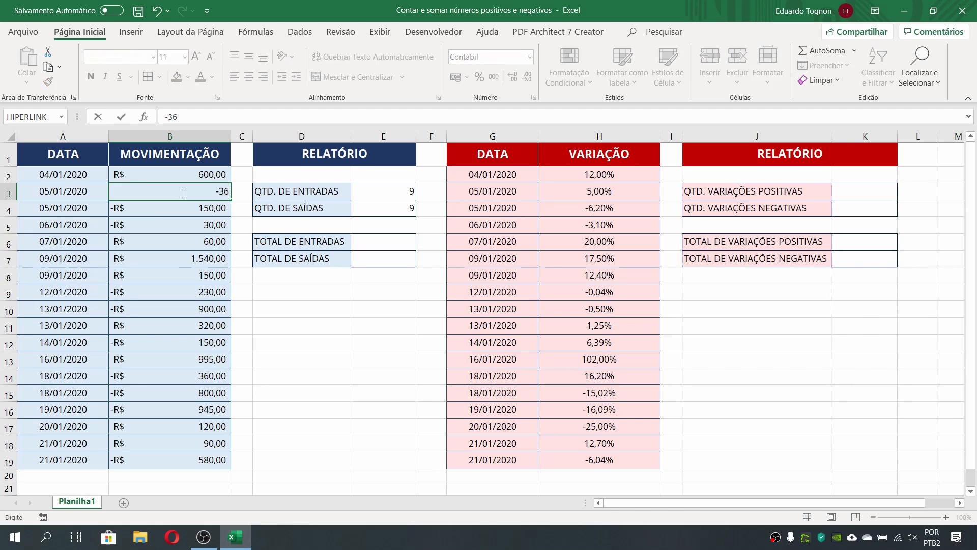
{"action": "key", "text": "Return"}
{"action": "left_click", "coordinate": [399, 205]}
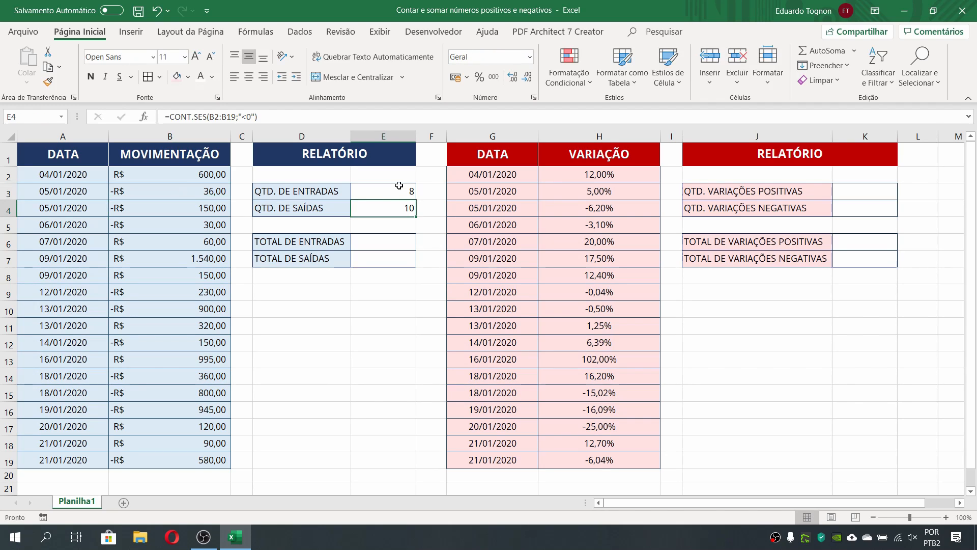
{"action": "left_click", "coordinate": [398, 193]}
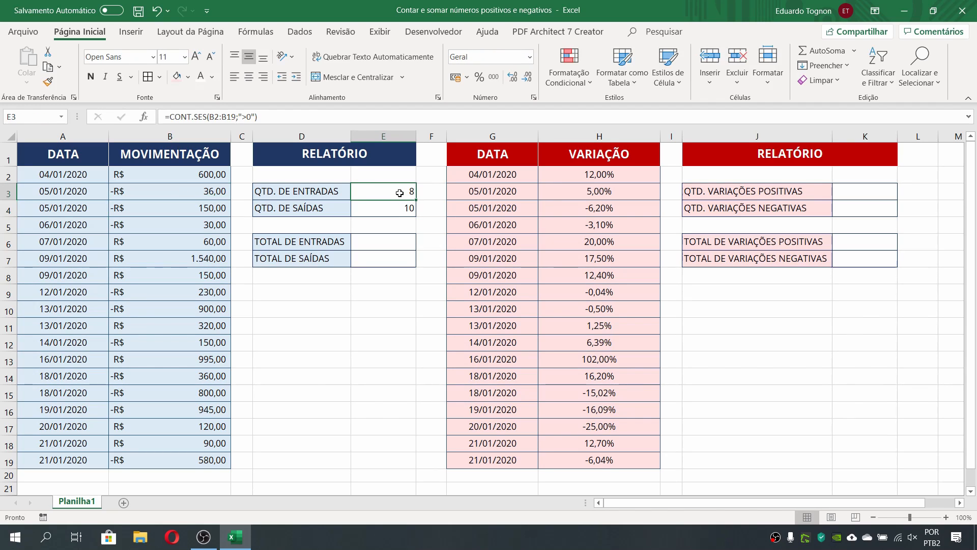
{"action": "left_click", "coordinate": [392, 209]}
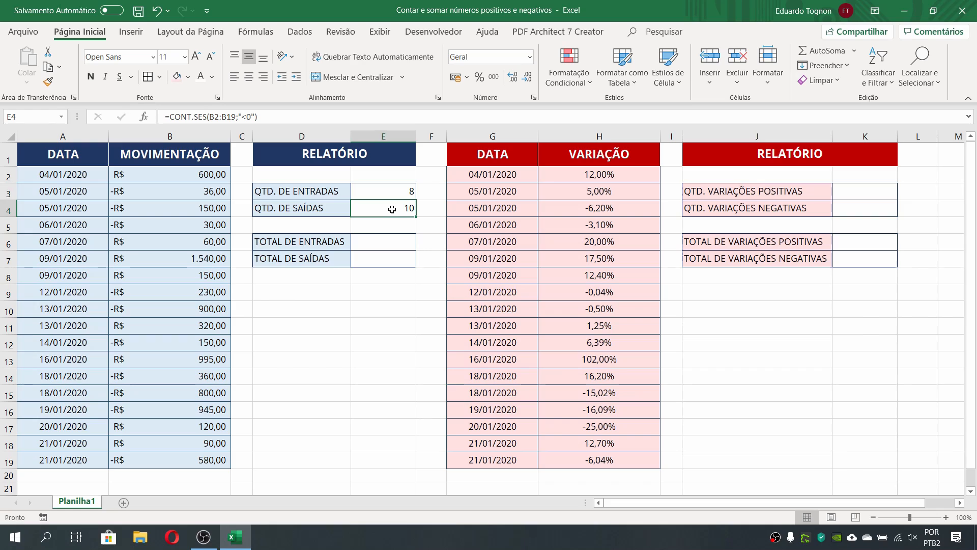
Step: Count the positive VARIAÇÃO values in K3, beside QTD. VARIAÇÕES POSITIVAS, with the formula =CONT.SES(H2:H19;">0")
{"action": "left_click", "coordinate": [846, 351]}
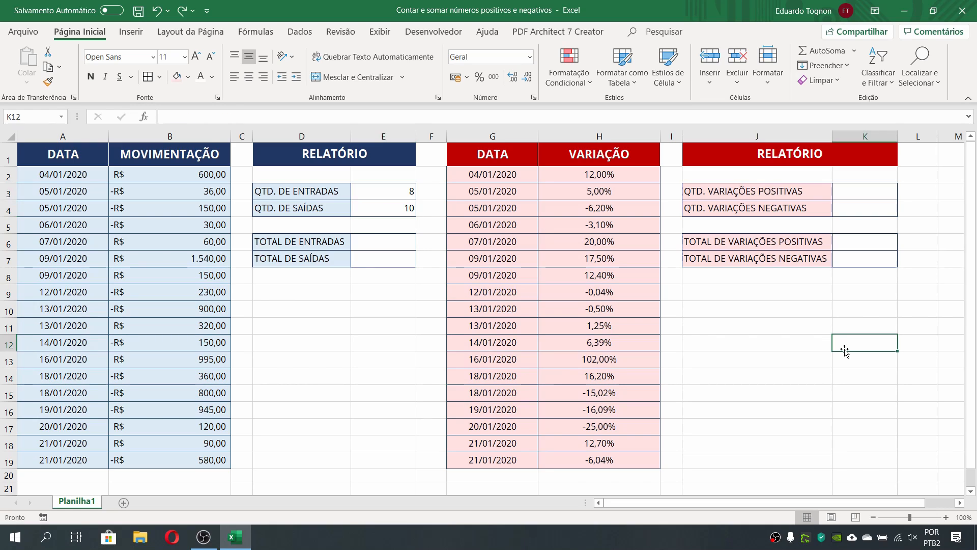
{"action": "left_click", "coordinate": [866, 191]}
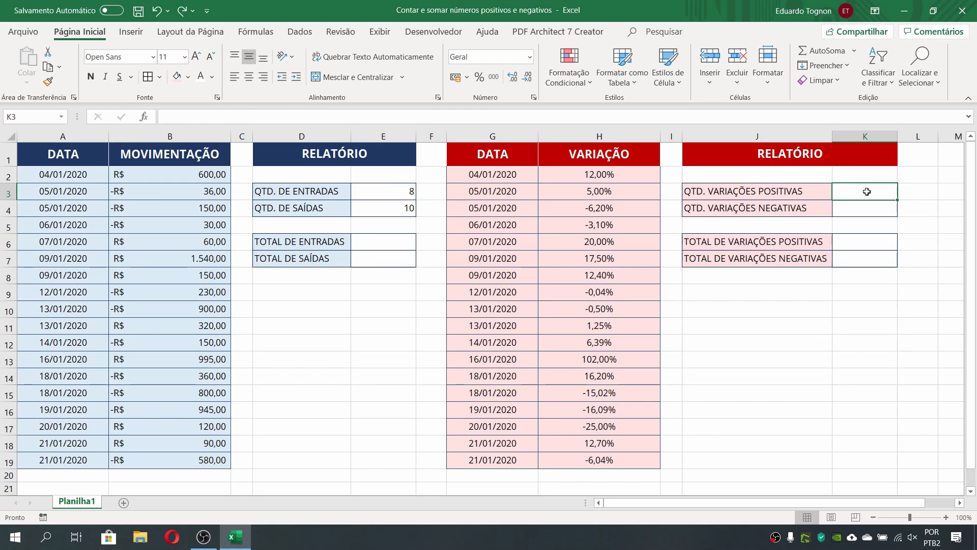
{"action": "type", "text": "="}
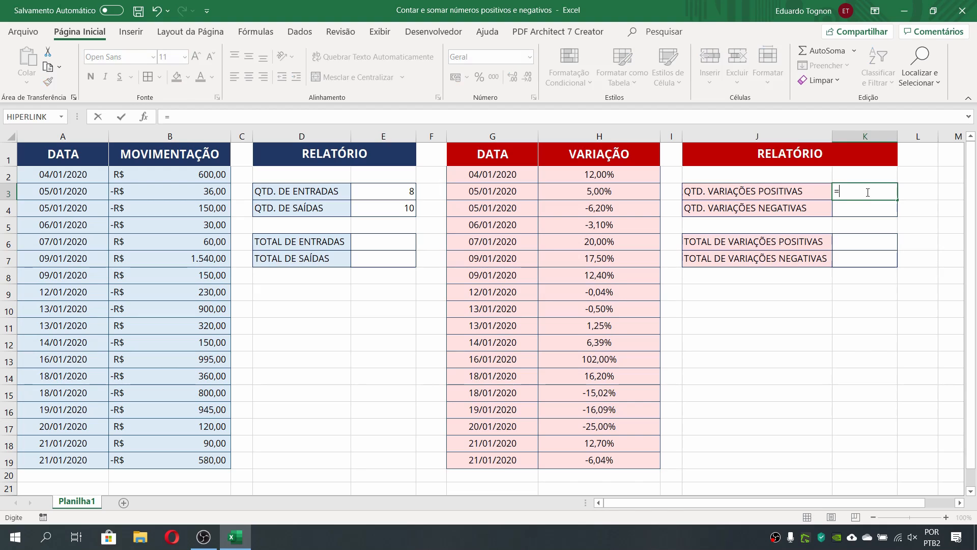
{"action": "type", "text": "cont.ses("}
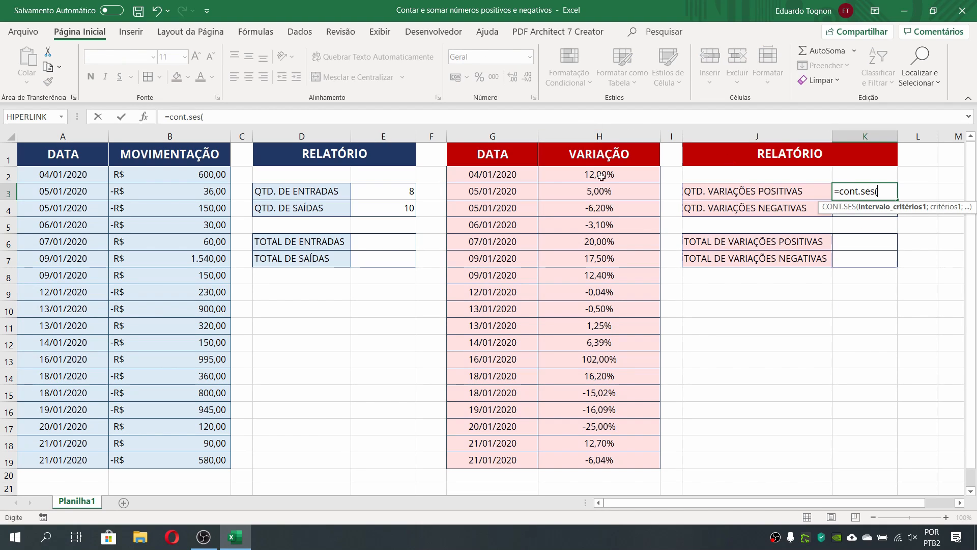
{"action": "left_click_drag", "start_coordinate": [609, 176], "coordinate": [616, 458]}
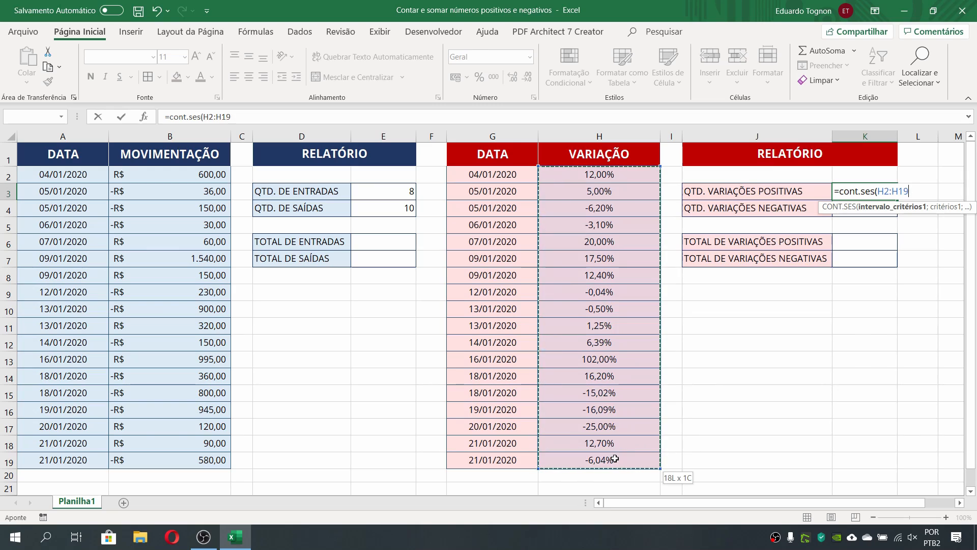
{"action": "type", "text": ";"}
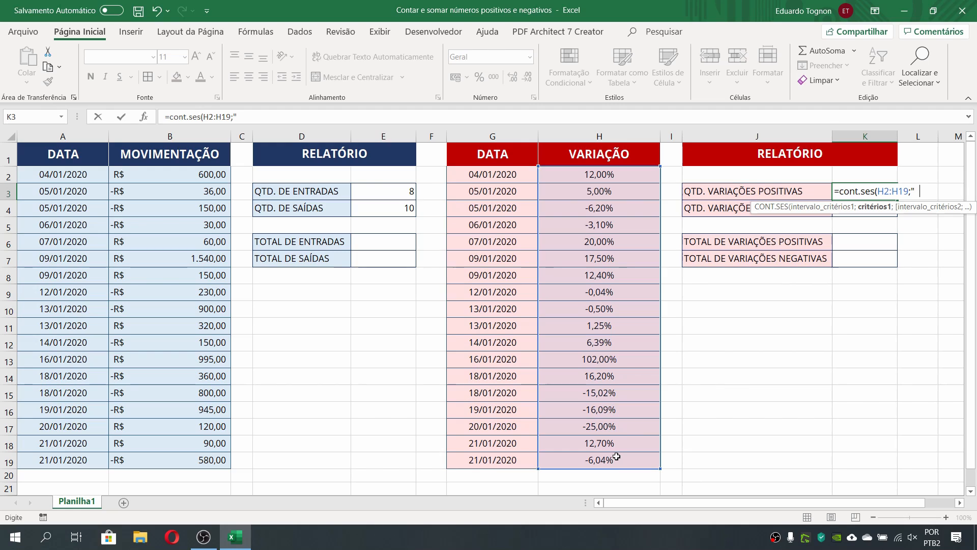
{"action": "type", "text": ">0\")"}
{"action": "key", "text": "Return"}
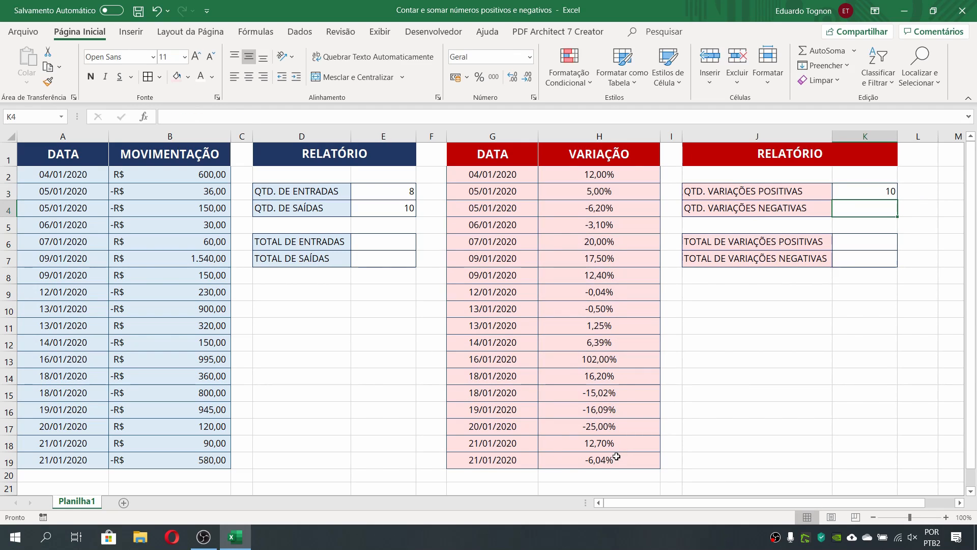
{"action": "left_click", "coordinate": [860, 192]}
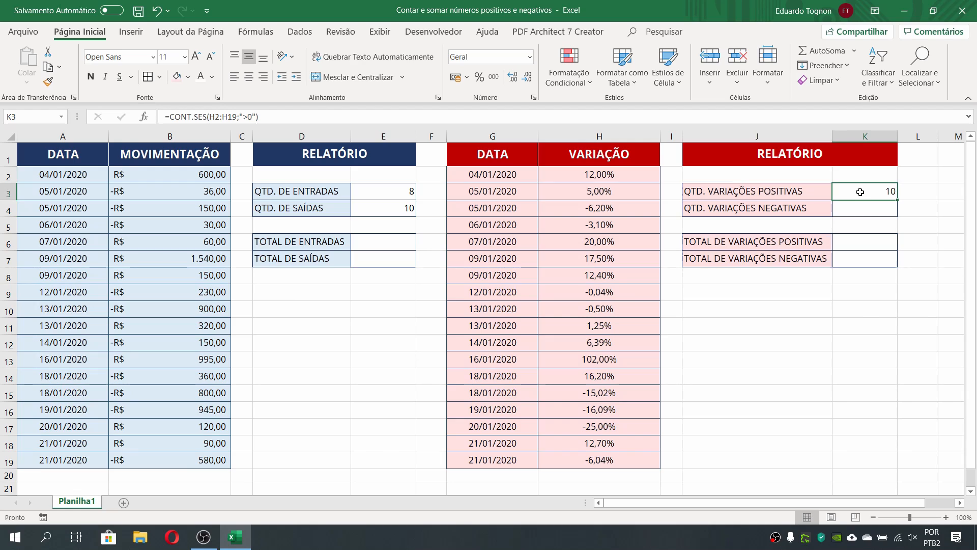
Step: Count the negative VARIAÇÃO values in K4, beside QTD. VARIAÇÕES NEGATIVAS, with the formula =CONT.SES(H2:H19;"<0")
{"action": "left_click", "coordinate": [858, 206]}
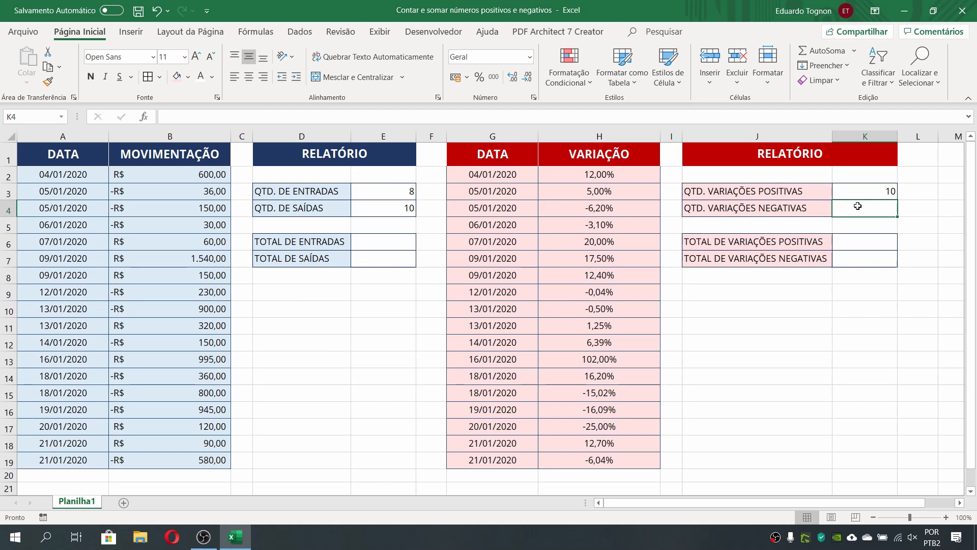
{"action": "type", "text": "=cont.s"}
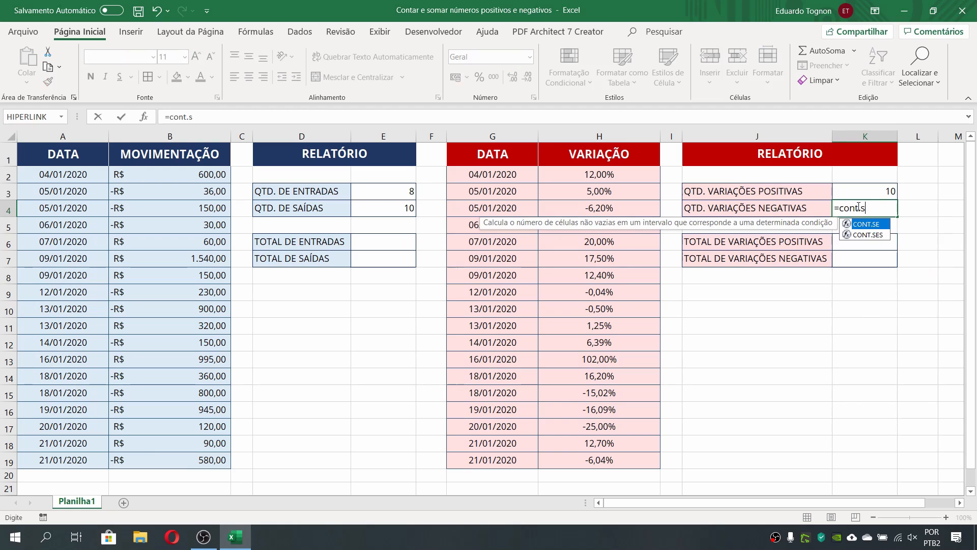
{"action": "type", "text": "es("}
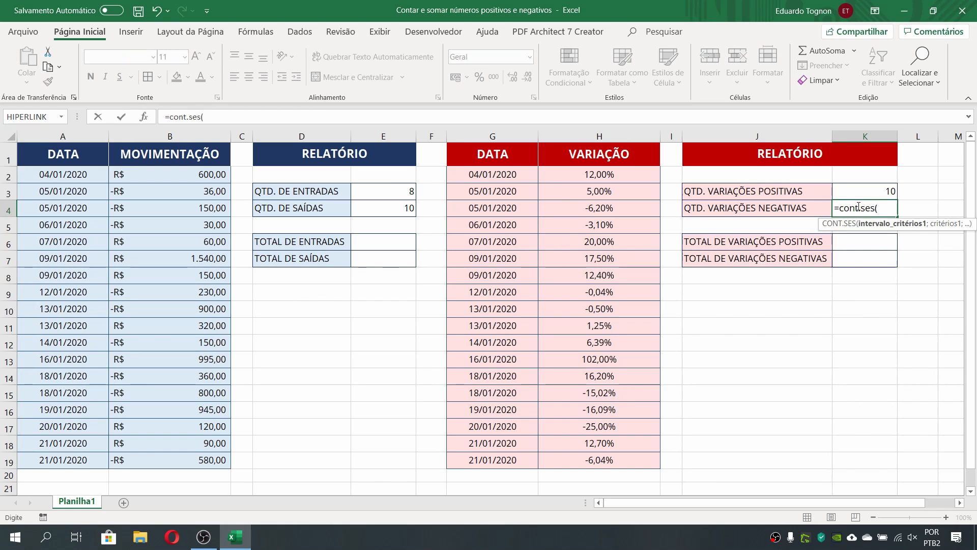
{"action": "left_click_drag", "start_coordinate": [643, 178], "coordinate": [634, 457]}
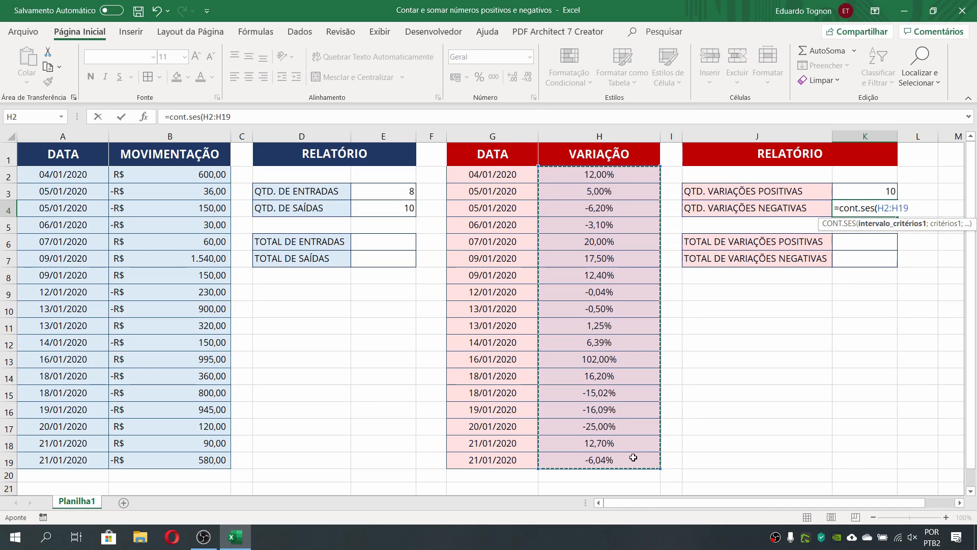
{"action": "type", "text": ";"}
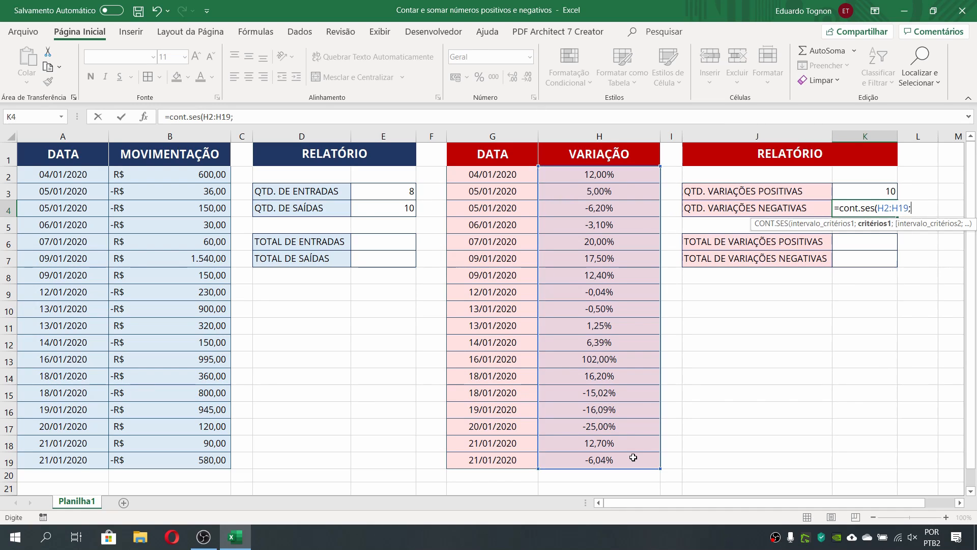
{"action": "type", "text": "\"<0\""}
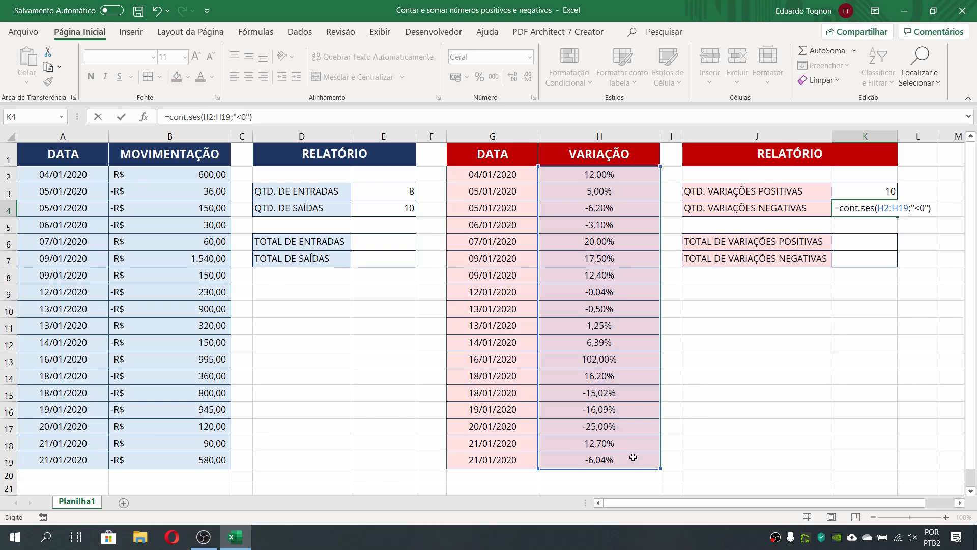
{"action": "key", "text": "Return"}
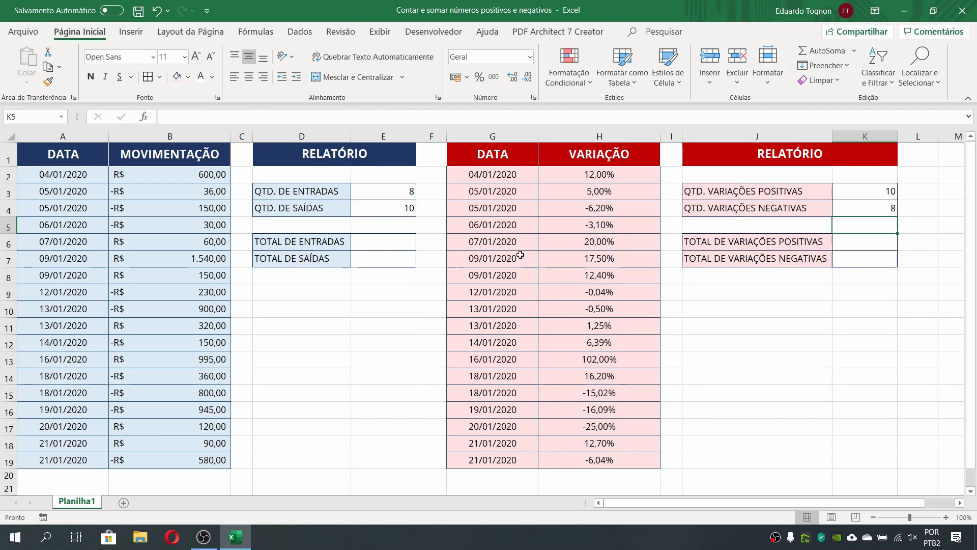
{"action": "left_click", "coordinate": [875, 210]}
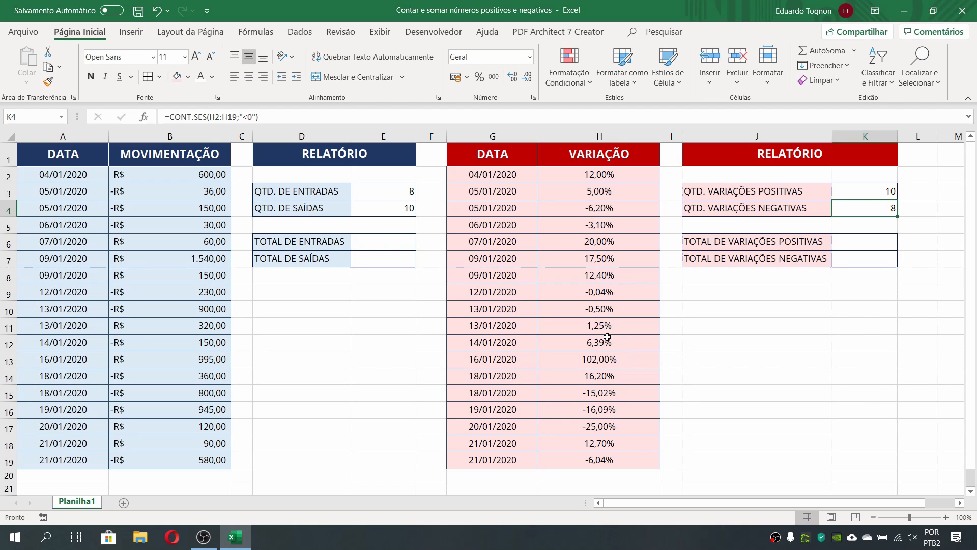
Step: Reduce the VARIAÇÃO percentages in H2:H19 to zero decimal places and check the stored value of H9 and the formula in K4
{"action": "left_click", "coordinate": [619, 298]}
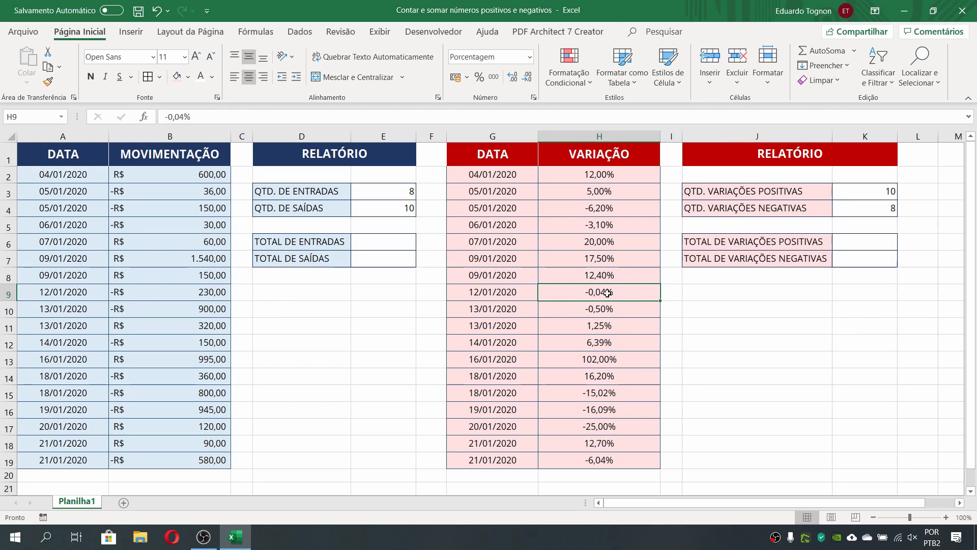
{"action": "left_click_drag", "start_coordinate": [622, 174], "coordinate": [621, 462]}
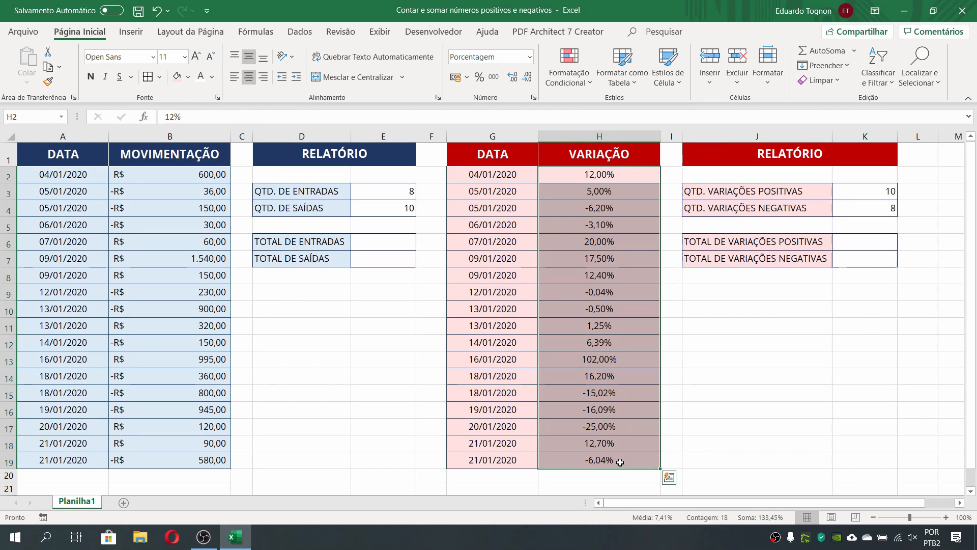
{"action": "left_click", "coordinate": [529, 79]}
{"action": "left_click", "coordinate": [529, 79]}
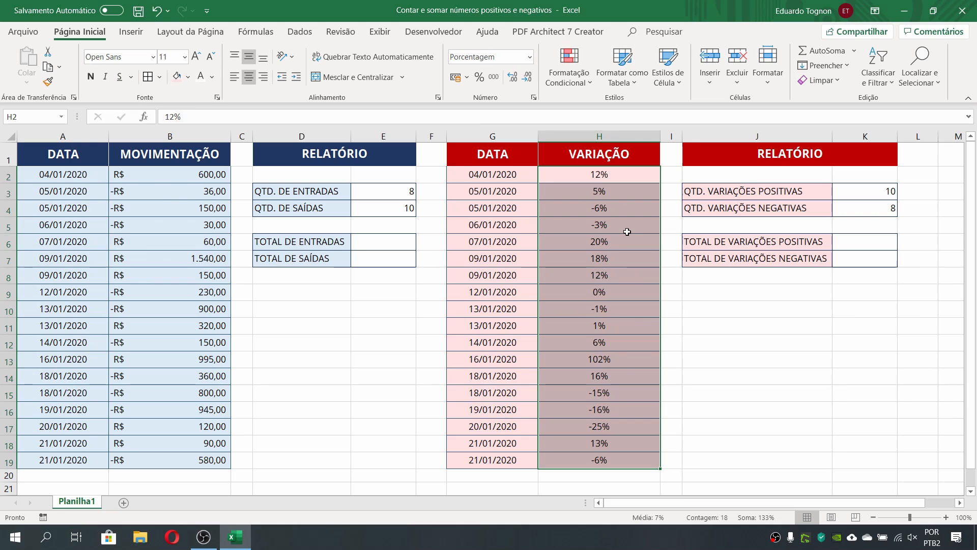
{"action": "left_click", "coordinate": [611, 295]}
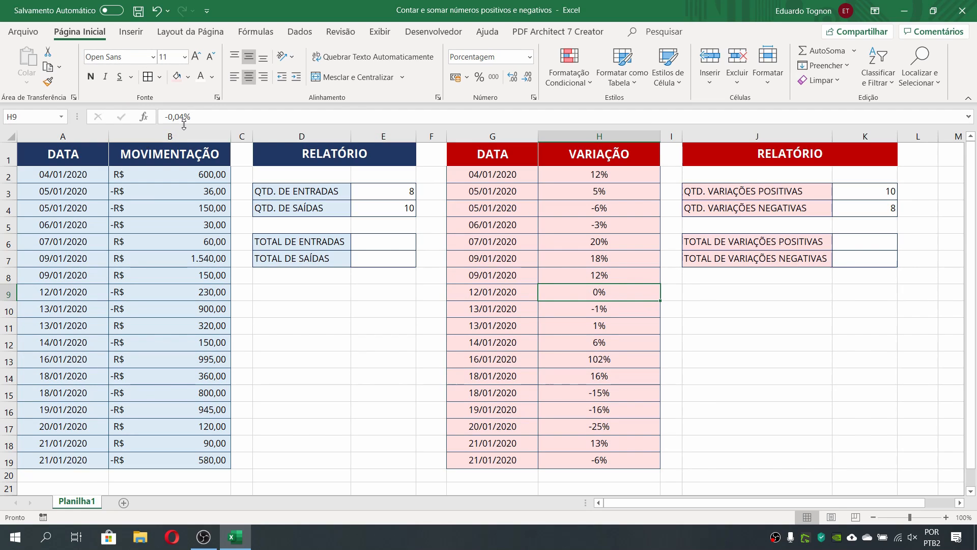
{"action": "left_click", "coordinate": [870, 211]}
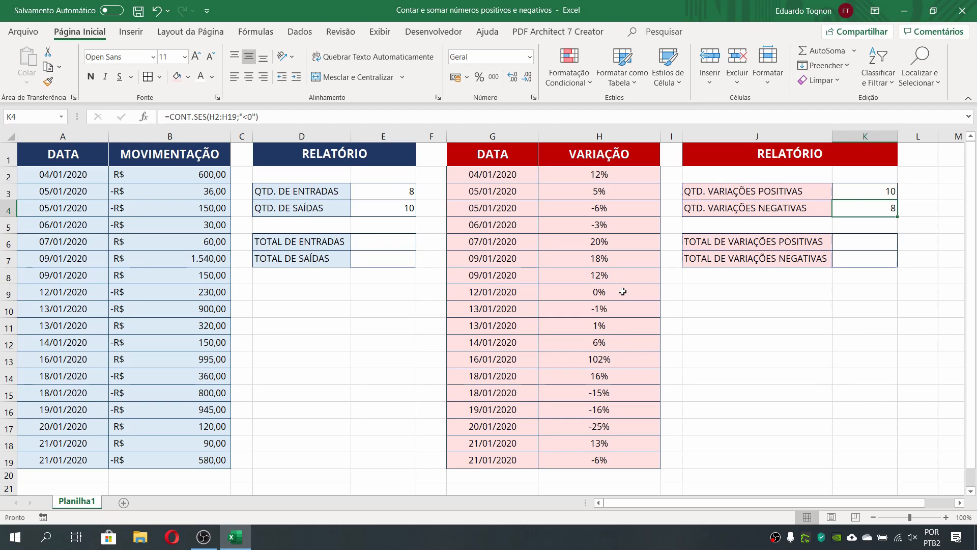
Step: Count the VARIAÇÃO values equal to zero in K9 with the formula =CONT.SES(H2:H19;"=0") and check the stored value of H9
{"action": "left_click", "coordinate": [863, 300]}
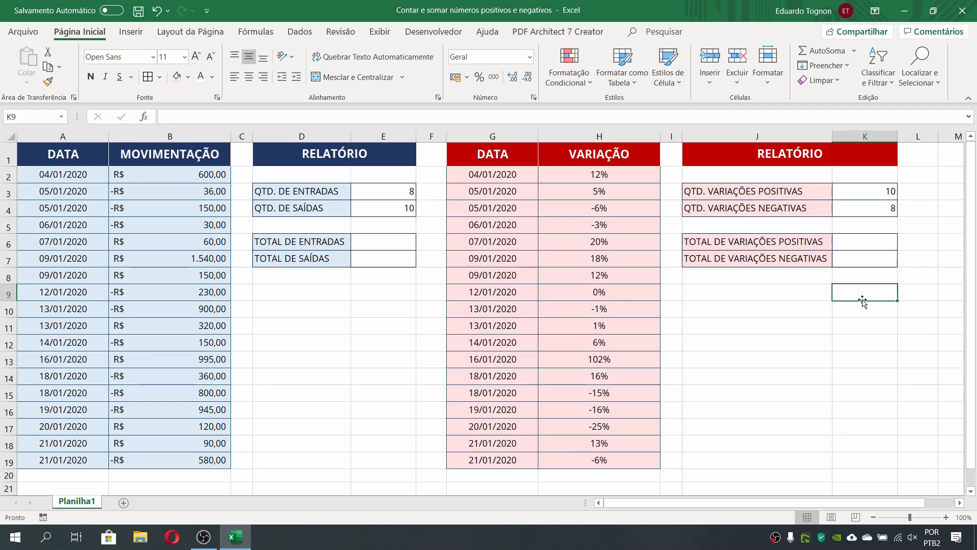
{"action": "type", "text": "="}
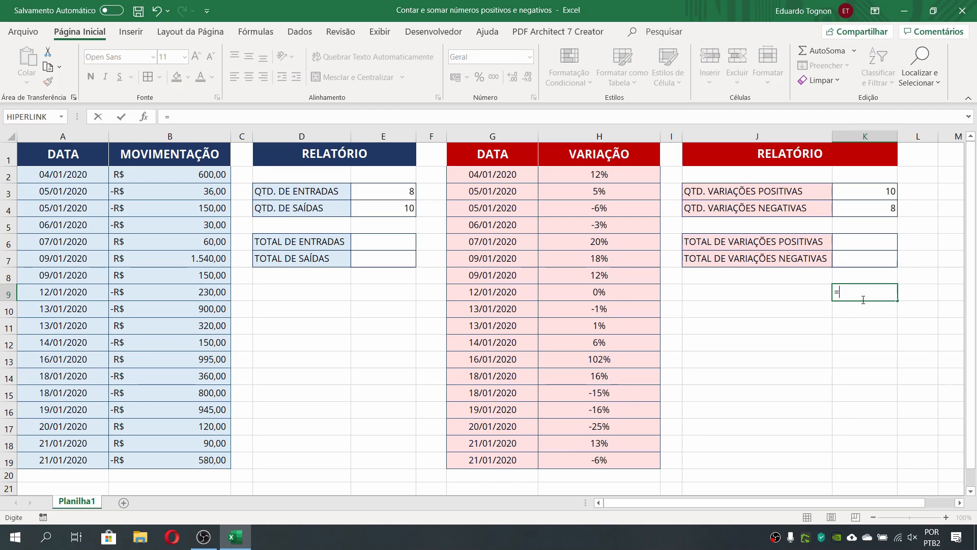
{"action": "type", "text": "cont.ses("}
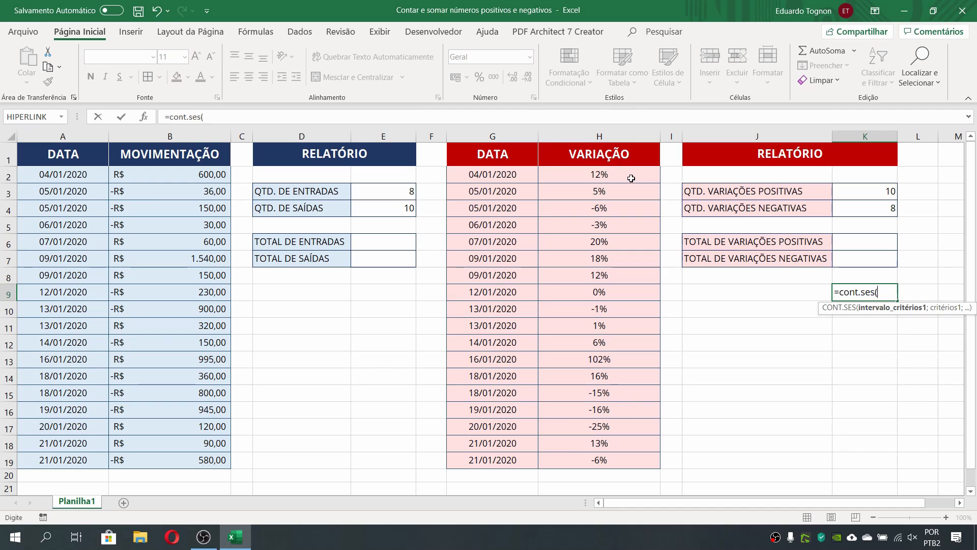
{"action": "left_click_drag", "start_coordinate": [629, 176], "coordinate": [617, 461]}
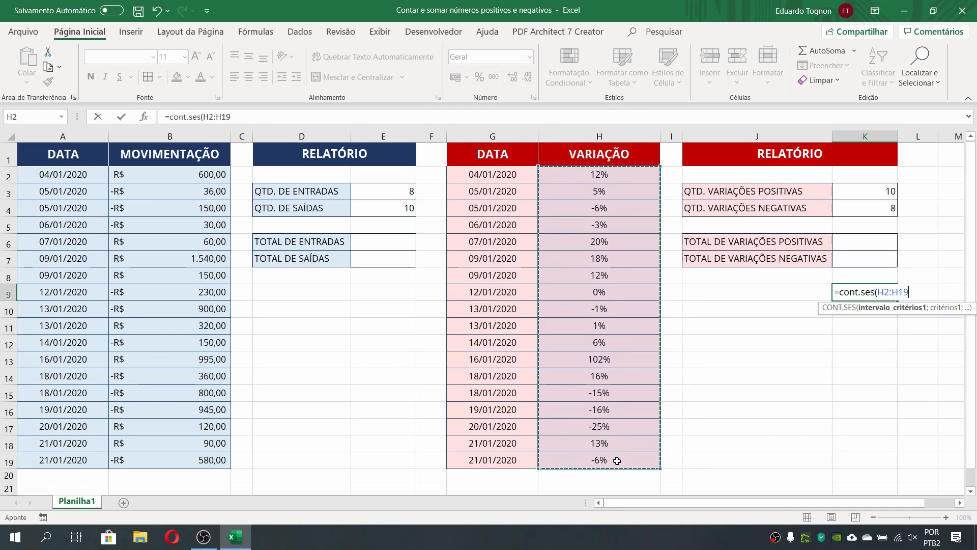
{"action": "type", "text": ";\""}
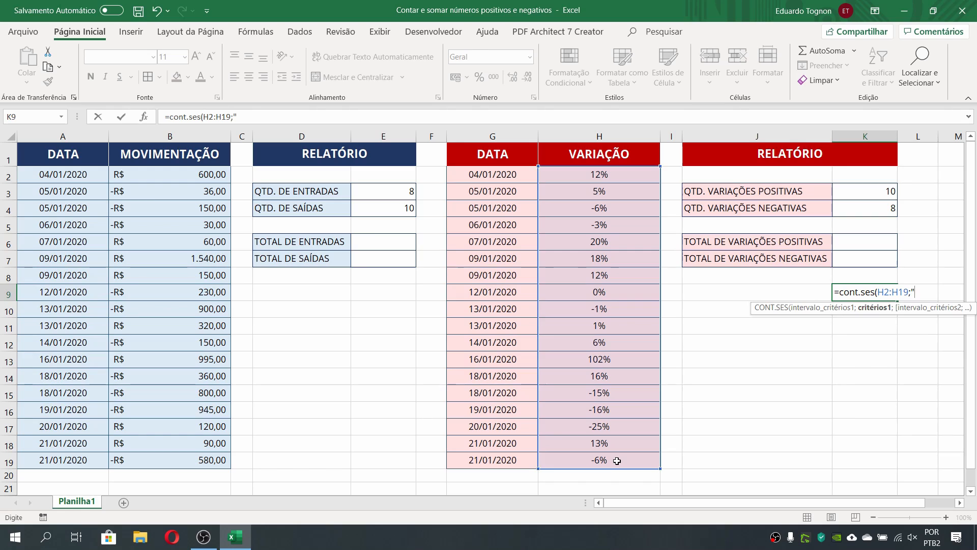
{"action": "type", "text": "=0\""}
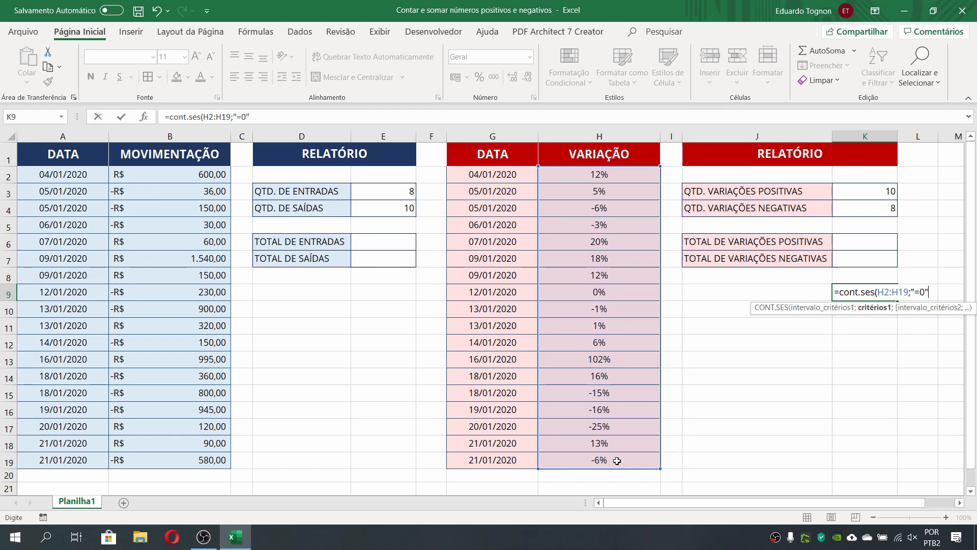
{"action": "type", "text": ")"}
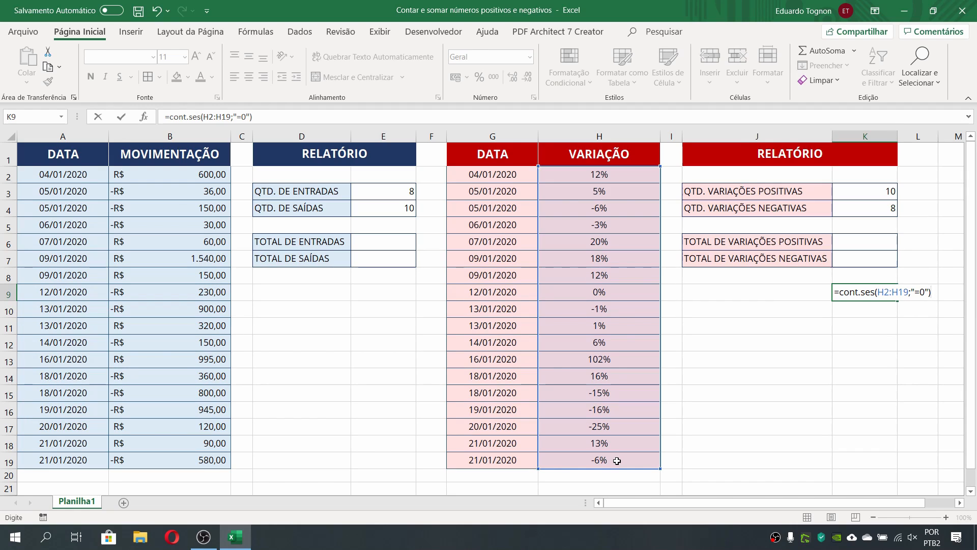
{"action": "key", "text": "Return"}
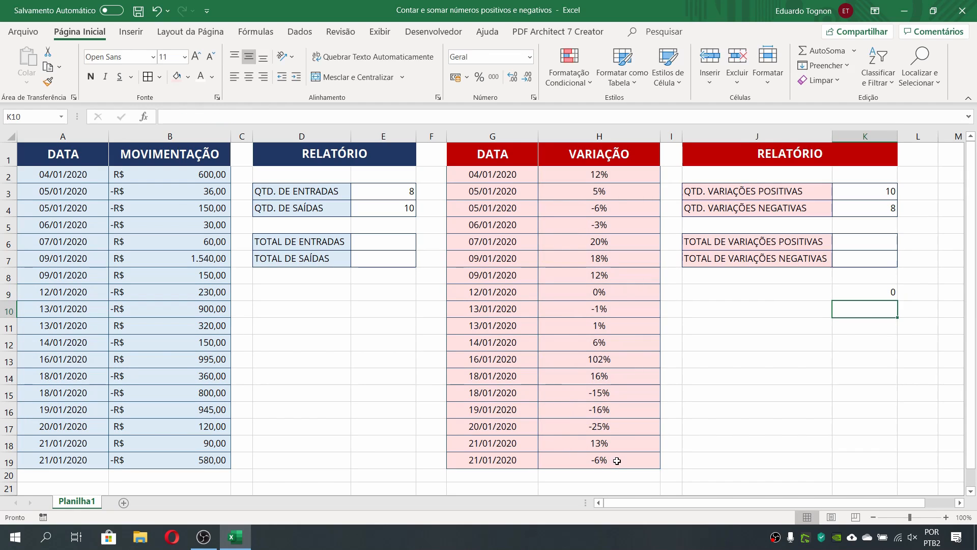
{"action": "left_click", "coordinate": [868, 291]}
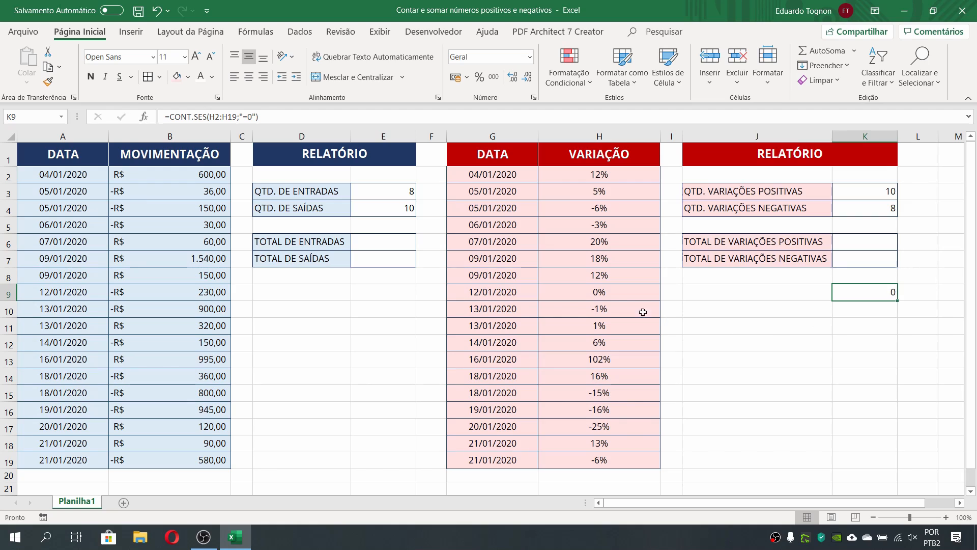
{"action": "left_click", "coordinate": [616, 292]}
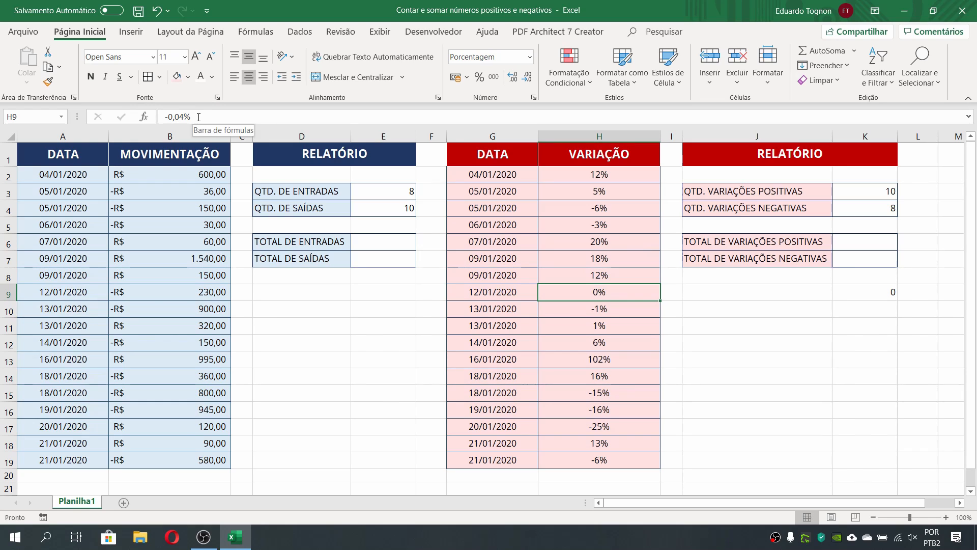
Step: Restore two decimal places on the VARIAÇÃO percentages in H2:H19 and recheck cells H9, H10 and K9
{"action": "left_click", "coordinate": [864, 210]}
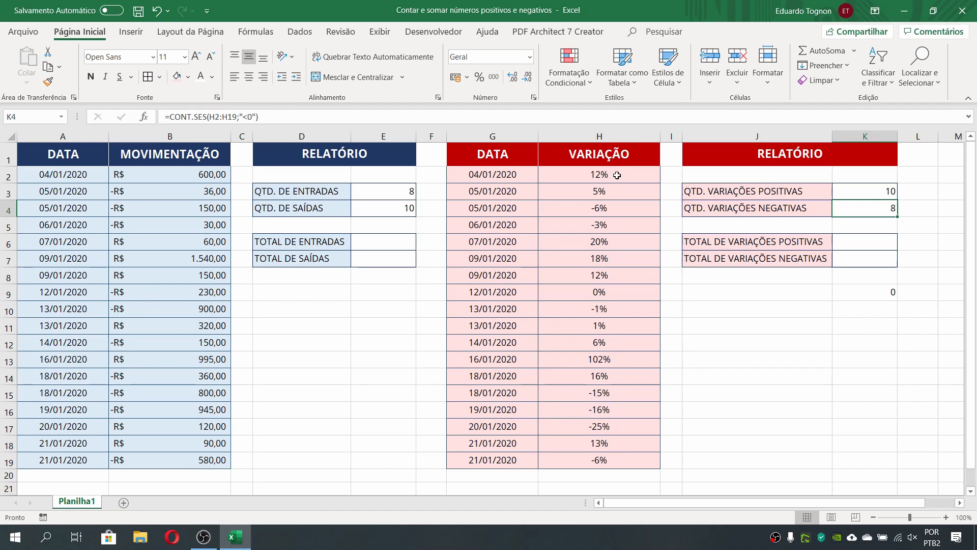
{"action": "left_click_drag", "start_coordinate": [616, 176], "coordinate": [640, 460]}
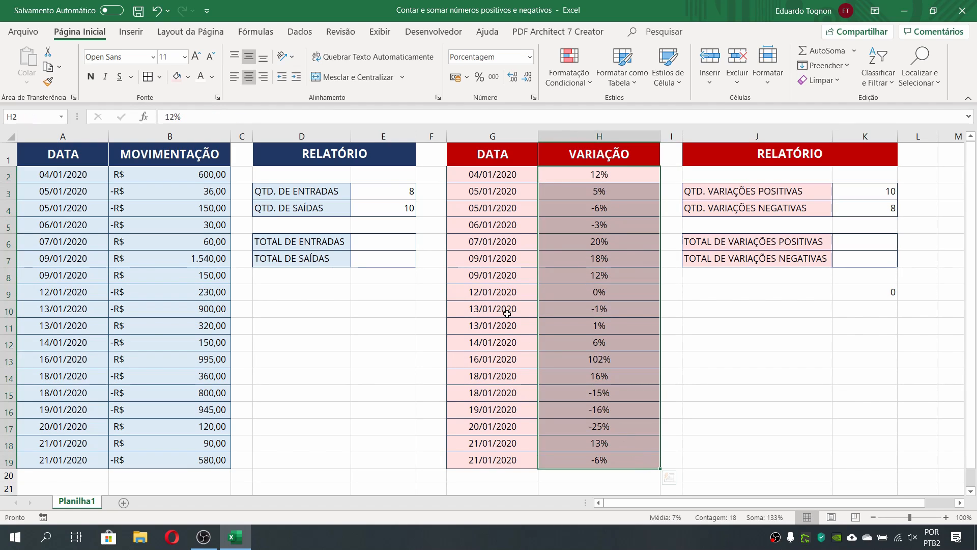
{"action": "left_click", "coordinate": [512, 78]}
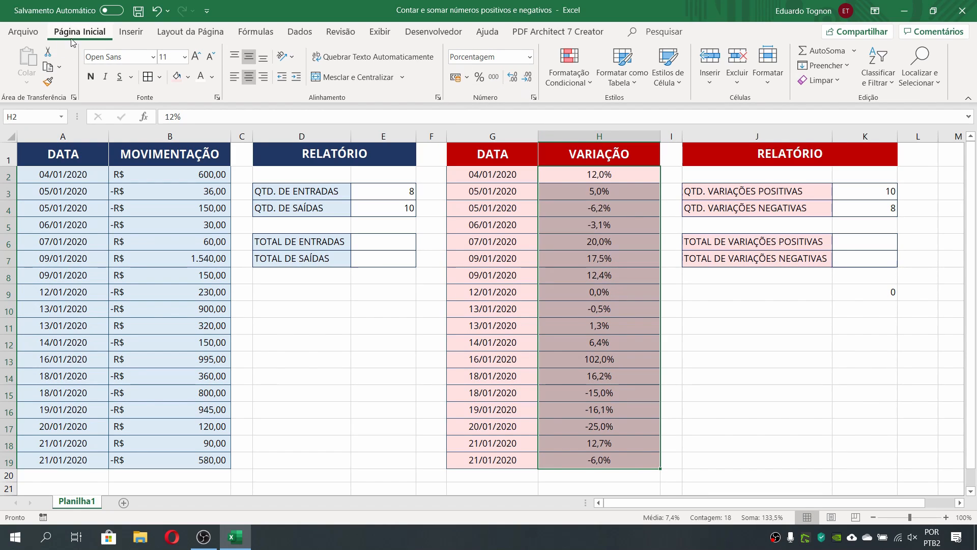
{"action": "left_click", "coordinate": [510, 78]}
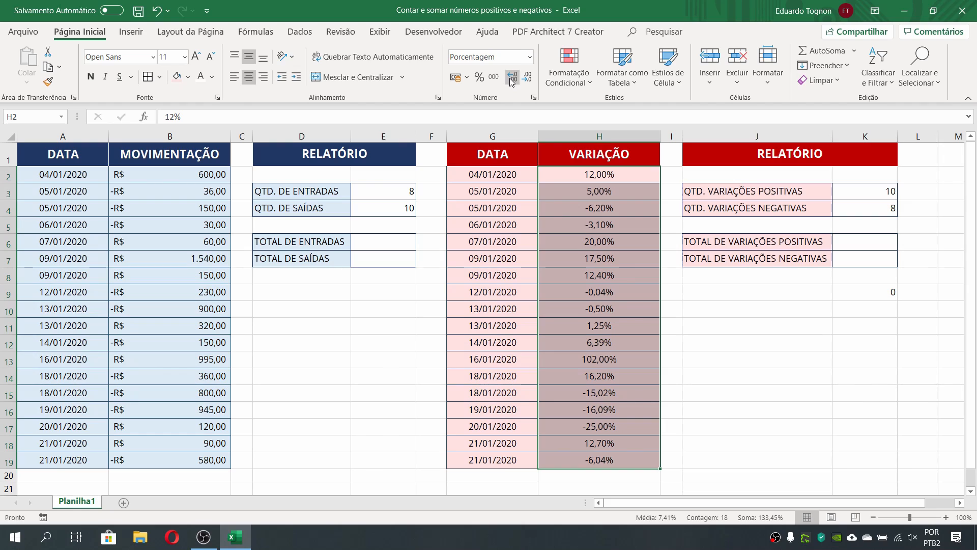
{"action": "left_click", "coordinate": [511, 79]}
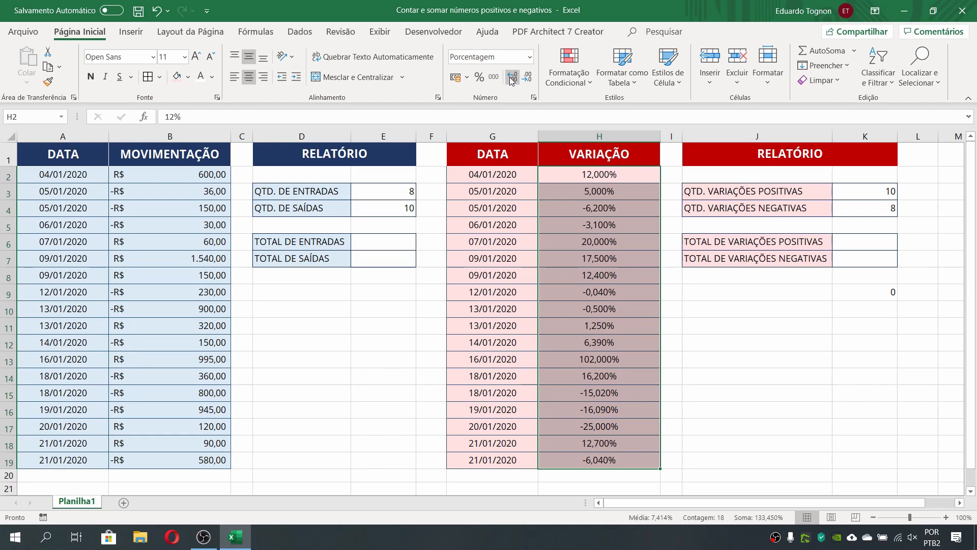
{"action": "left_click", "coordinate": [526, 80]}
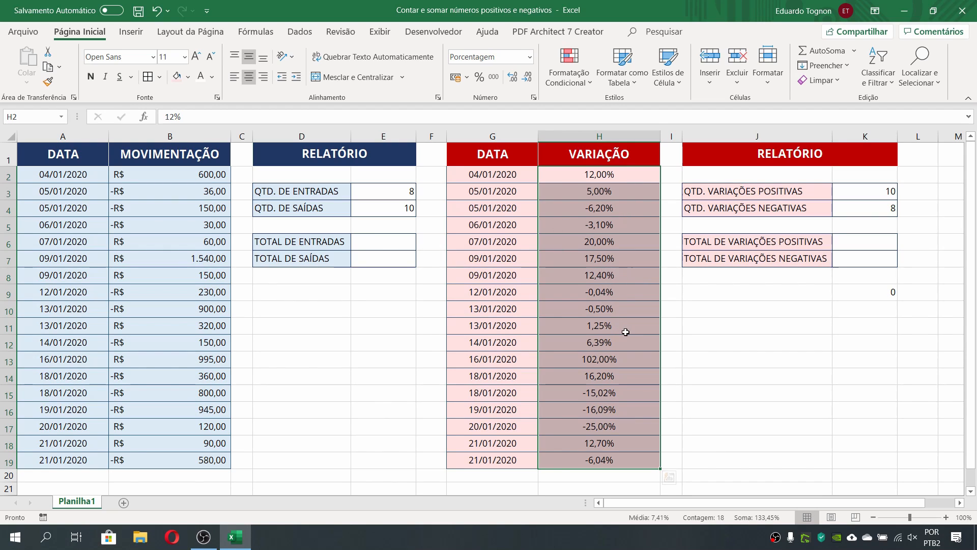
{"action": "left_click", "coordinate": [621, 292]}
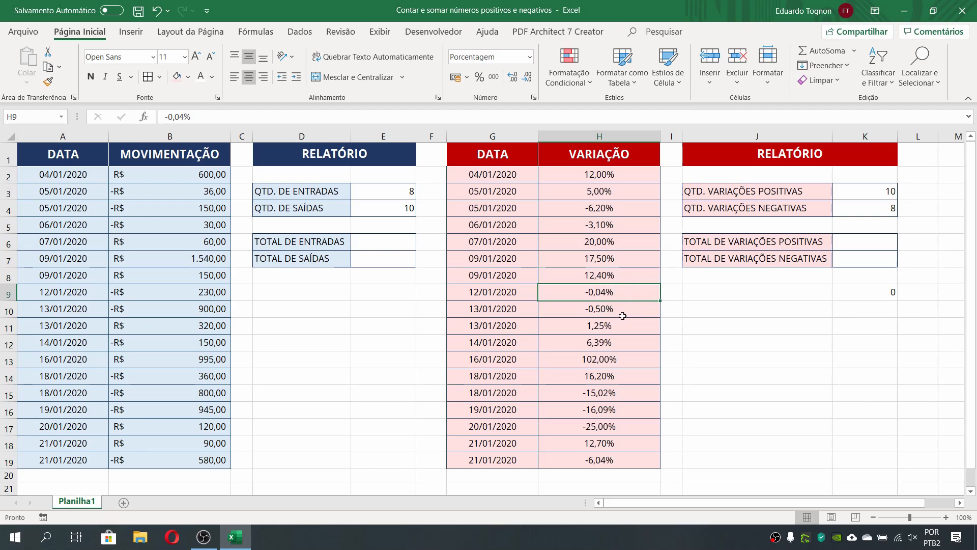
{"action": "left_click", "coordinate": [616, 309]}
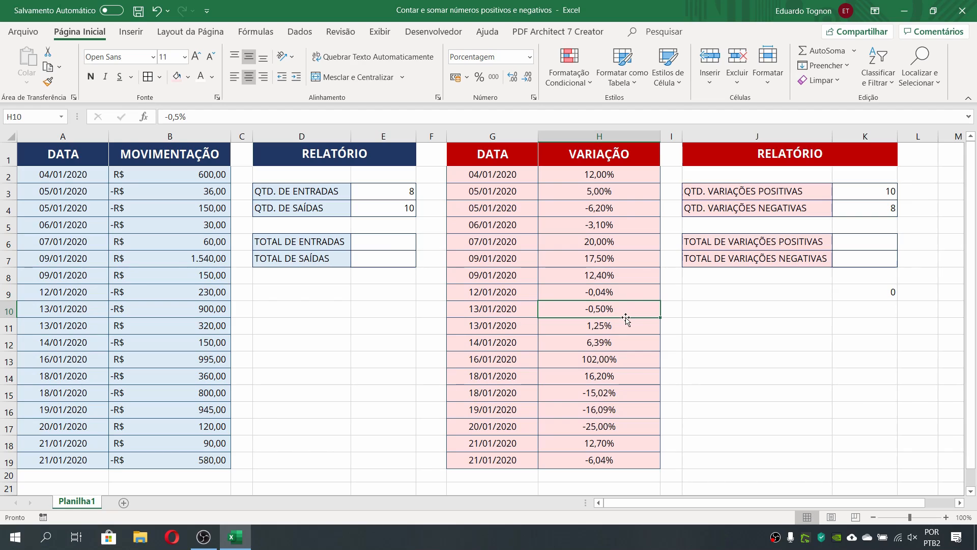
{"action": "left_click", "coordinate": [623, 291]}
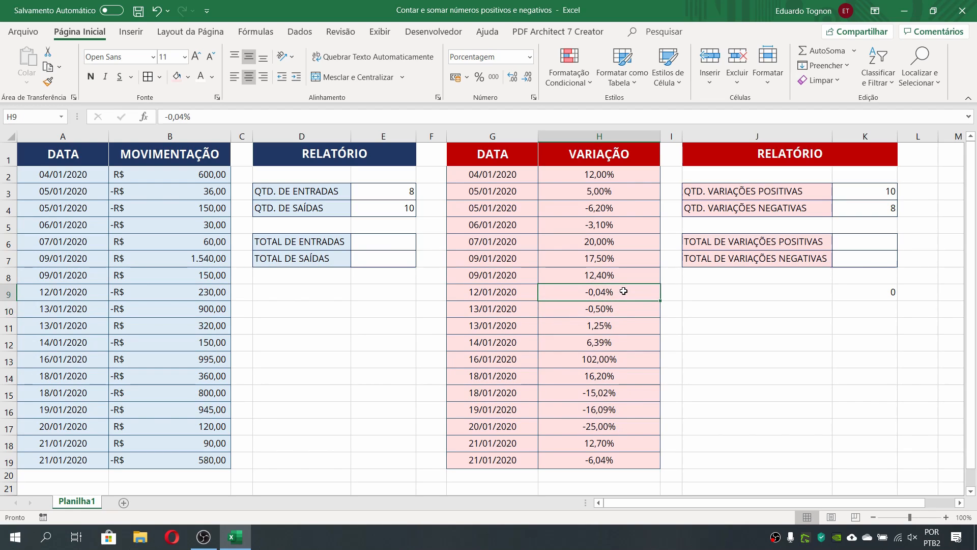
{"action": "left_click", "coordinate": [841, 295]}
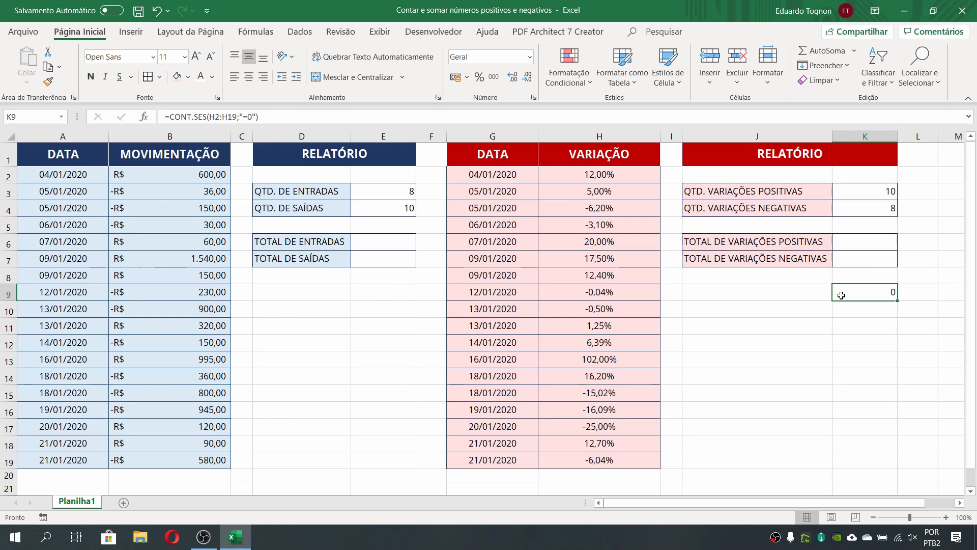
{"action": "left_click", "coordinate": [377, 239]}
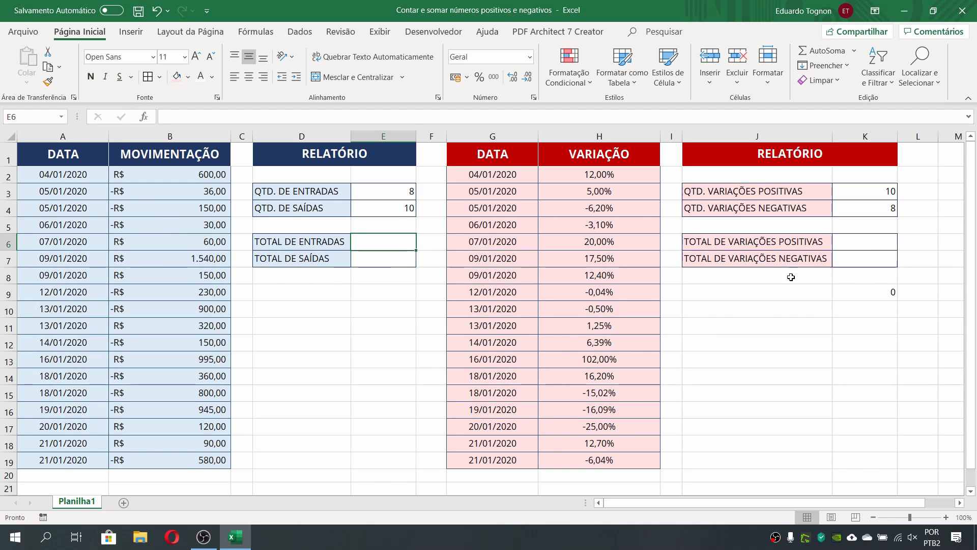
{"action": "left_click", "coordinate": [860, 246]}
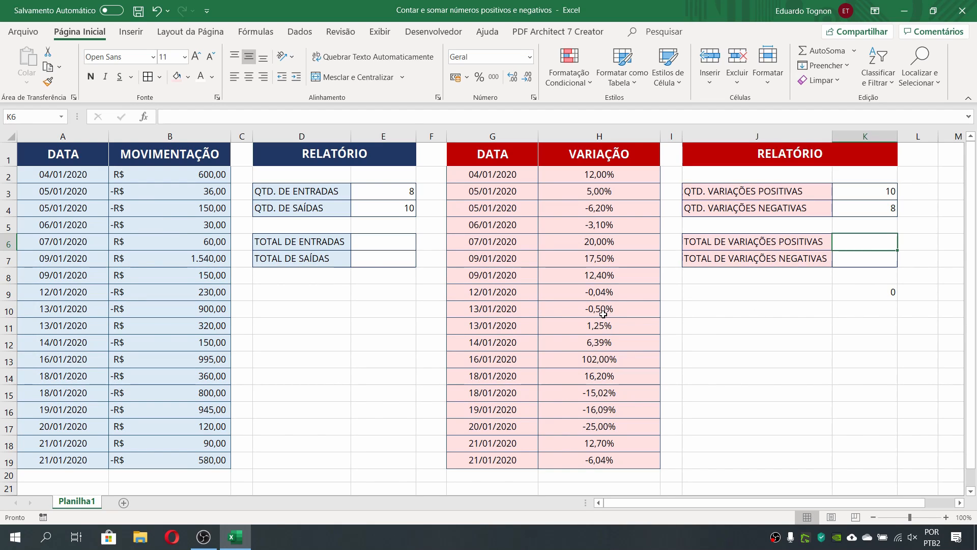